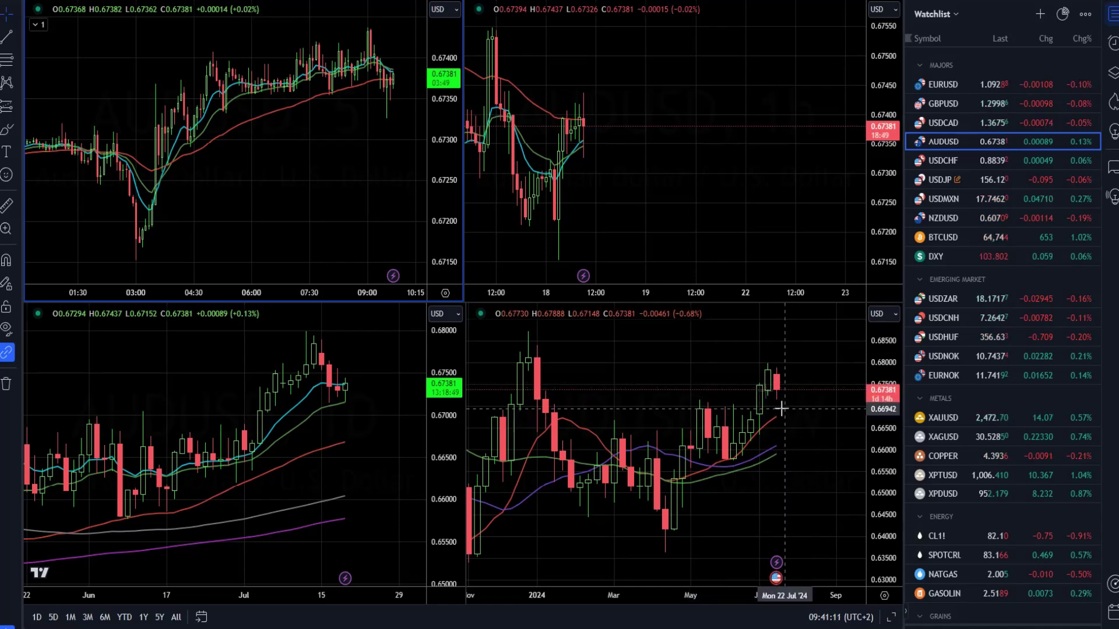
- Draw a zigzag path on the hourly AUDUSD chart from the 16 July low through the rebound swings to the 17 July high
{"action": "scroll", "coordinate": [577, 155], "scroll_direction": "down", "scroll_amount": 5}
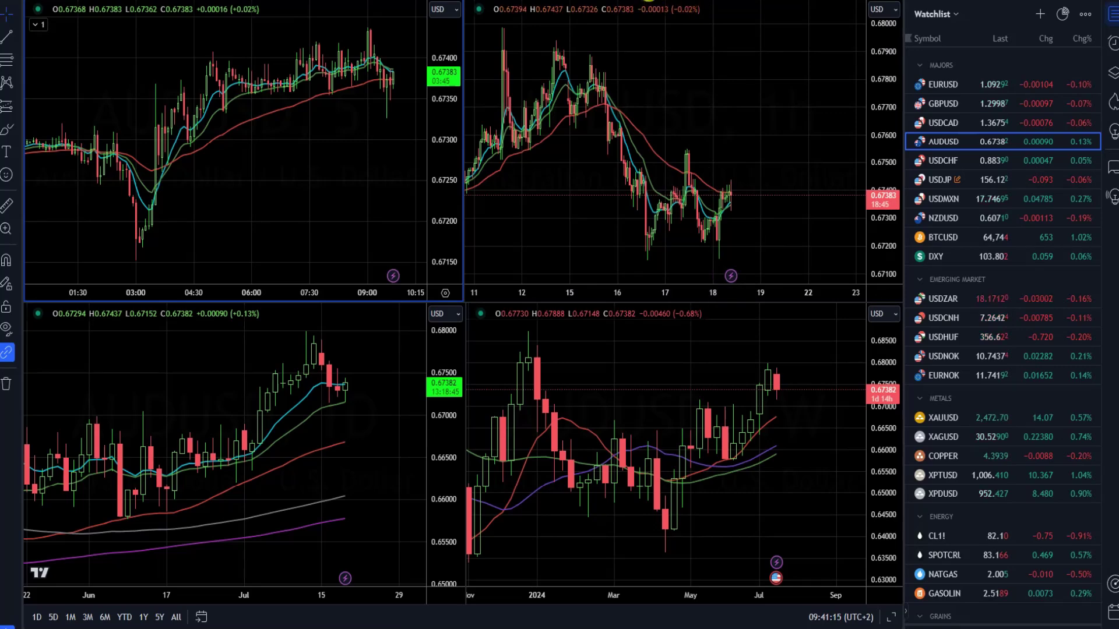
{"action": "scroll", "coordinate": [659, 7], "scroll_direction": "up", "scroll_amount": 2}
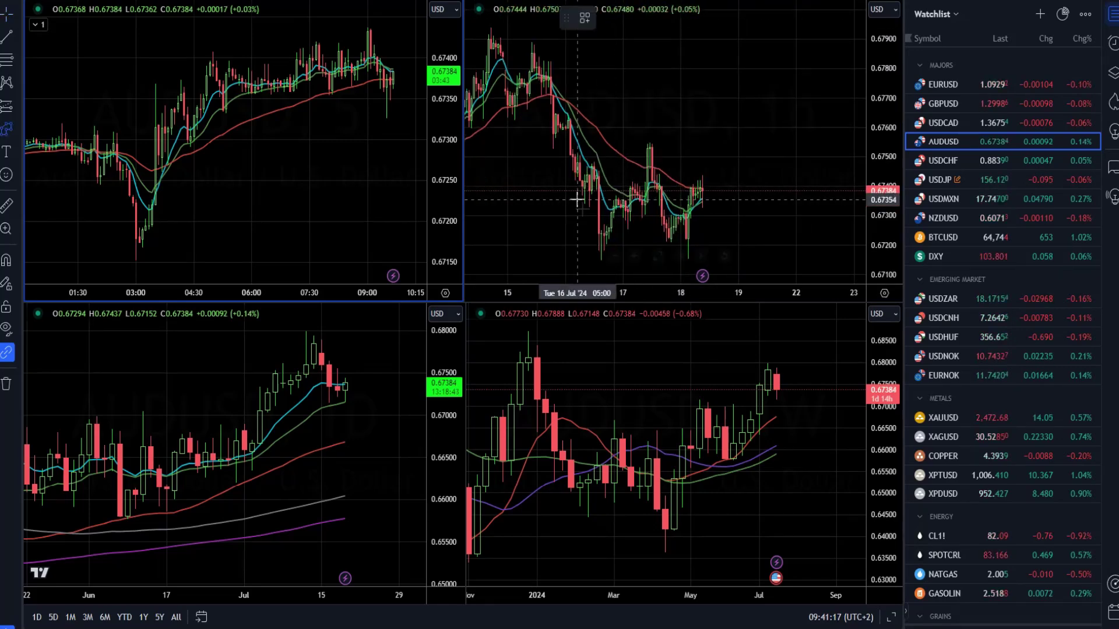
{"action": "left_click", "coordinate": [620, 185]}
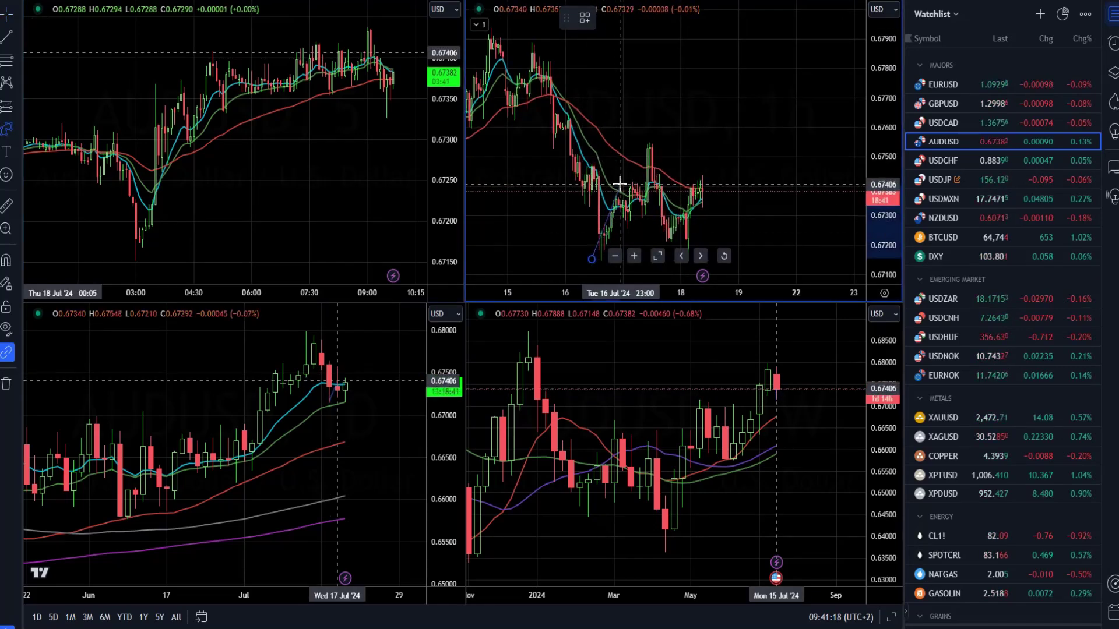
{"action": "left_click", "coordinate": [632, 230]}
{"action": "left_click", "coordinate": [655, 144]}
{"action": "left_click_drag", "start_coordinate": [758, 129], "coordinate": [718, 169]}
{"action": "left_click", "coordinate": [657, 254]}
{"action": "left_click_drag", "start_coordinate": [878, 218], "coordinate": [876, 244]}
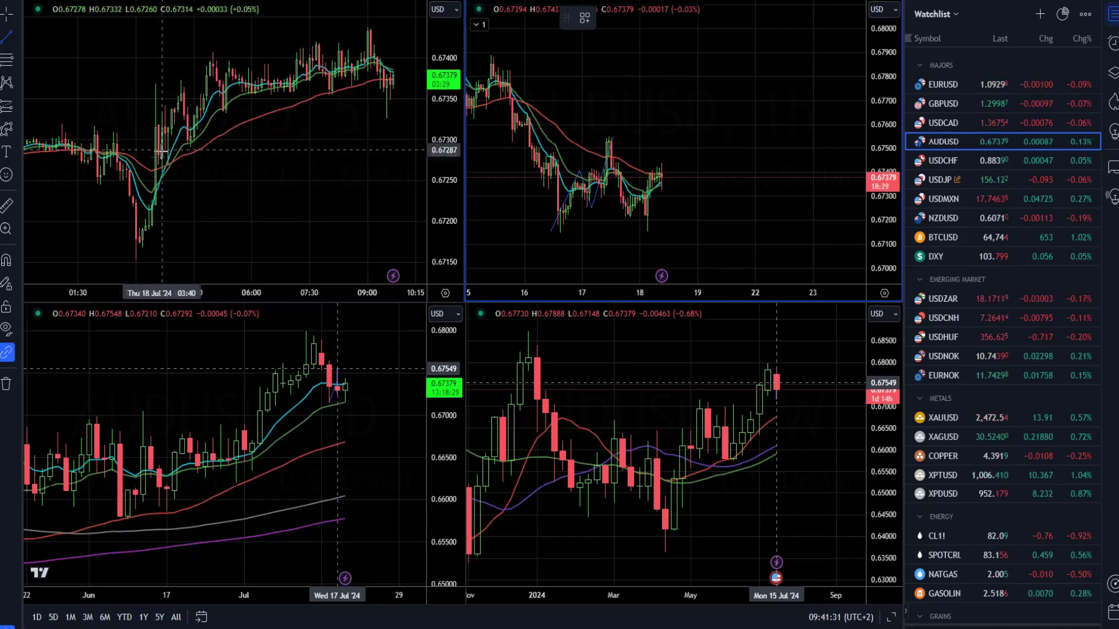
- Draw two rising trend lines on the 5-minute AUDUSD chart, one under the lows from 0.67271 and one over the highs from 0.67388
{"action": "left_click", "coordinate": [156, 163]}
{"action": "left_click", "coordinate": [396, 66]}
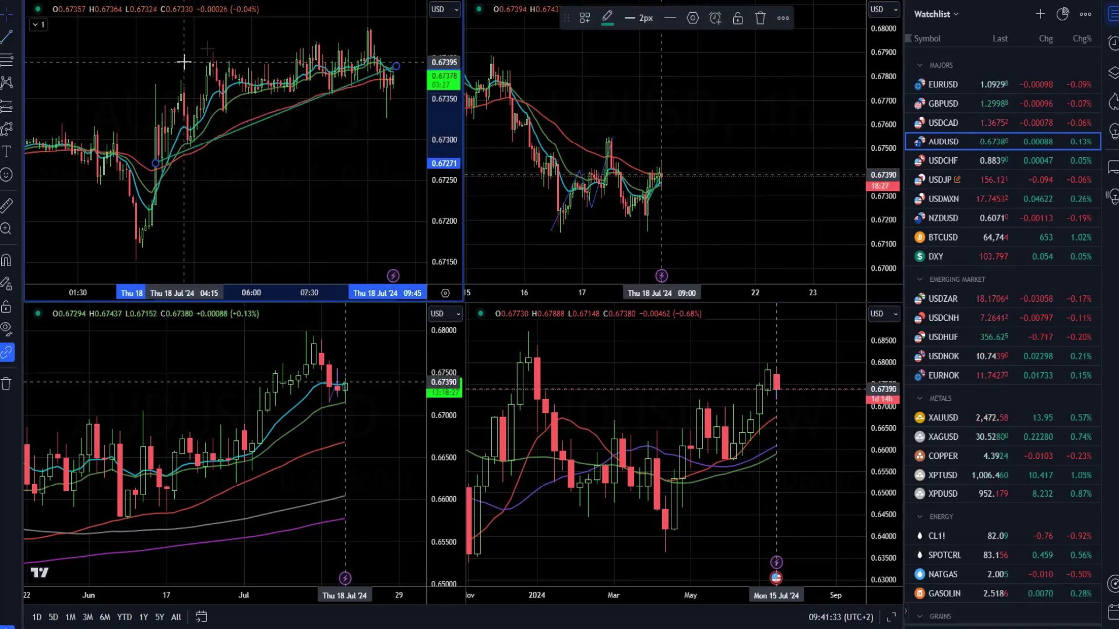
{"action": "key", "text": "alt+t"}
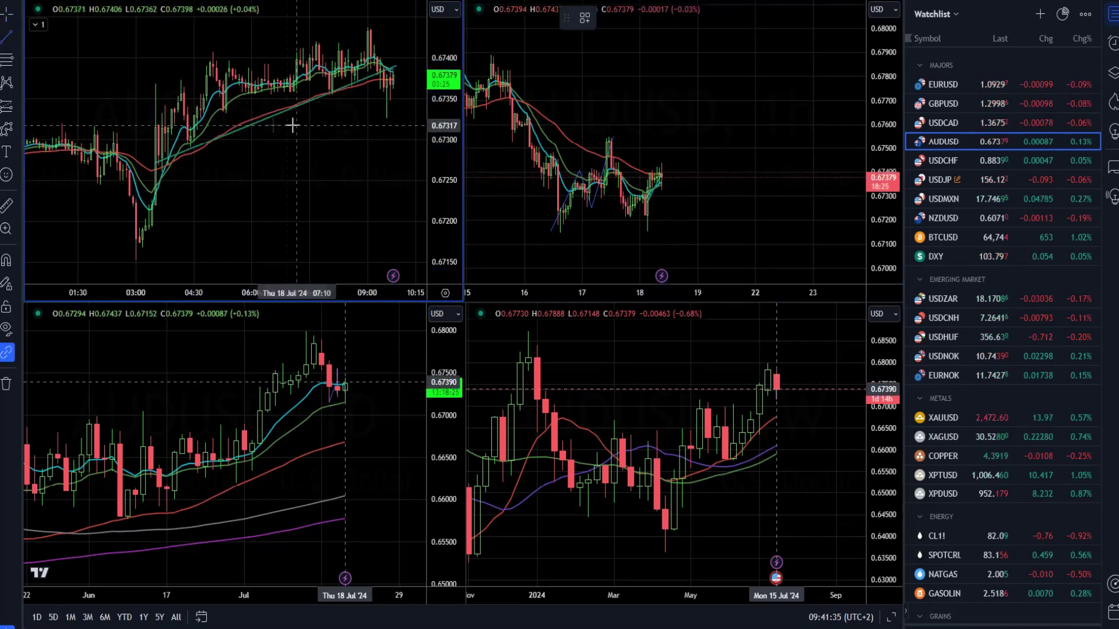
{"action": "left_click", "coordinate": [194, 69]}
{"action": "left_click", "coordinate": [403, 27]}
{"action": "left_click", "coordinate": [354, 118]}
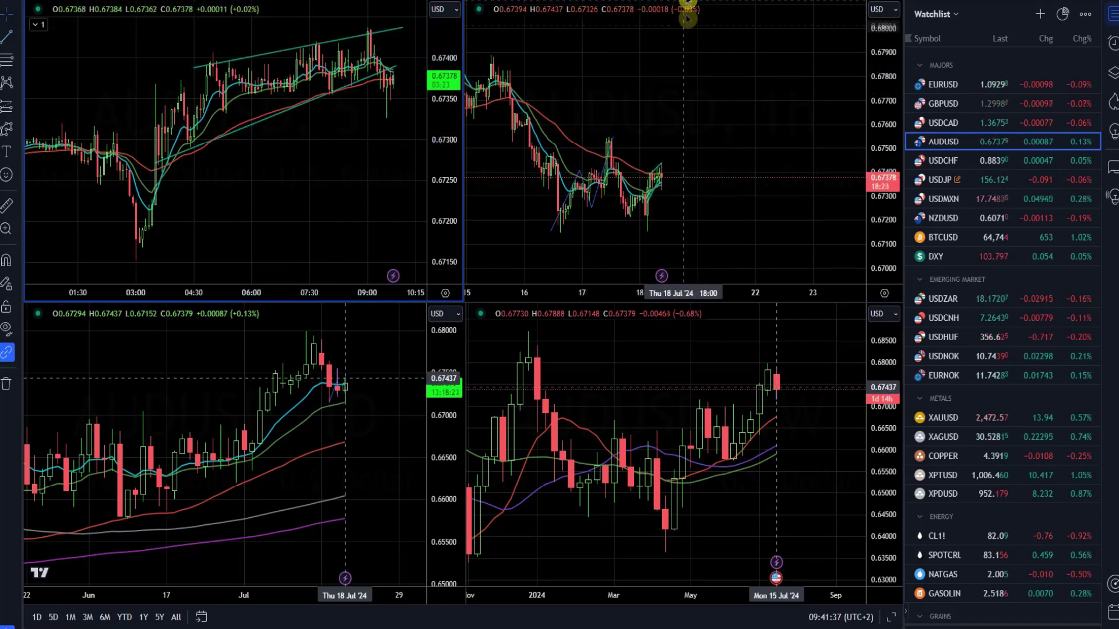
- Draw a path ahead of price on the 5-minute AUDUSD chart: a dip, a small bounce, and a fall to 0.67163 at 10:10
{"action": "left_click", "coordinate": [638, 2]}
{"action": "left_click", "coordinate": [396, 61]}
{"action": "left_click", "coordinate": [393, 111]}
{"action": "left_click", "coordinate": [418, 90]}
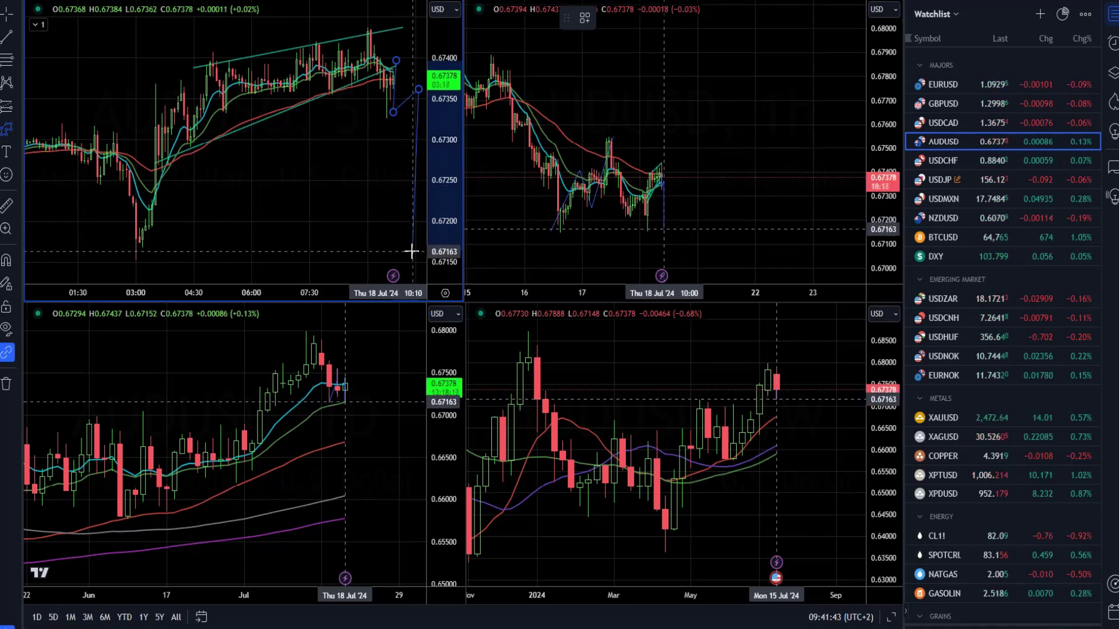
{"action": "left_click", "coordinate": [412, 251]}
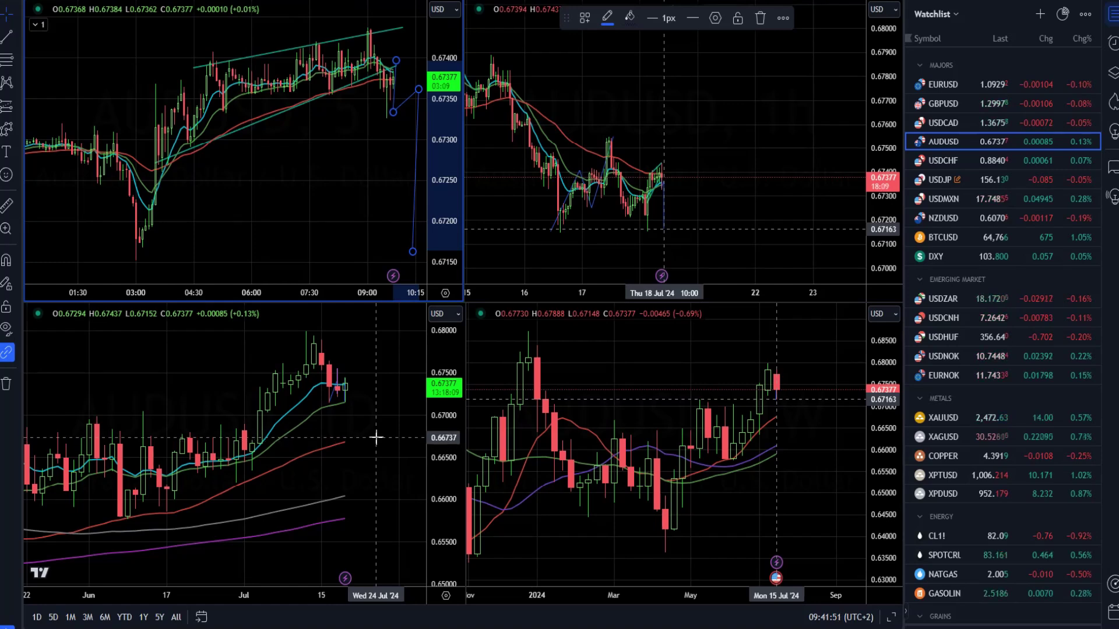
{"action": "left_click", "coordinate": [330, 183]}
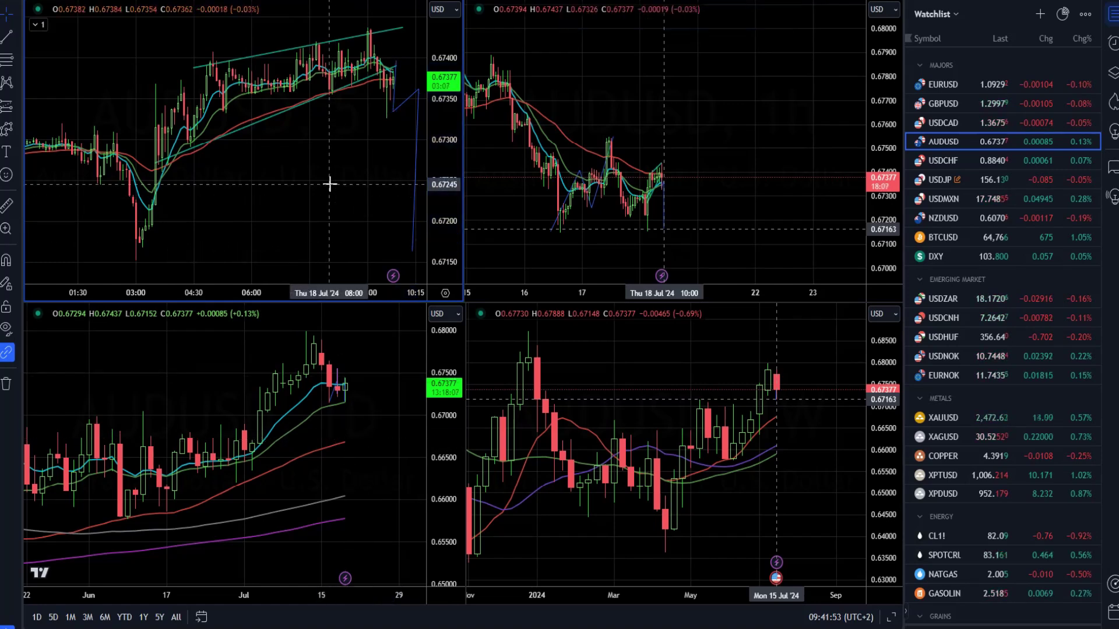
- Switch the charts to BTCUSD and remove all existing drawings from them
{"action": "scroll", "coordinate": [704, 110], "scroll_direction": "down", "scroll_amount": 2}
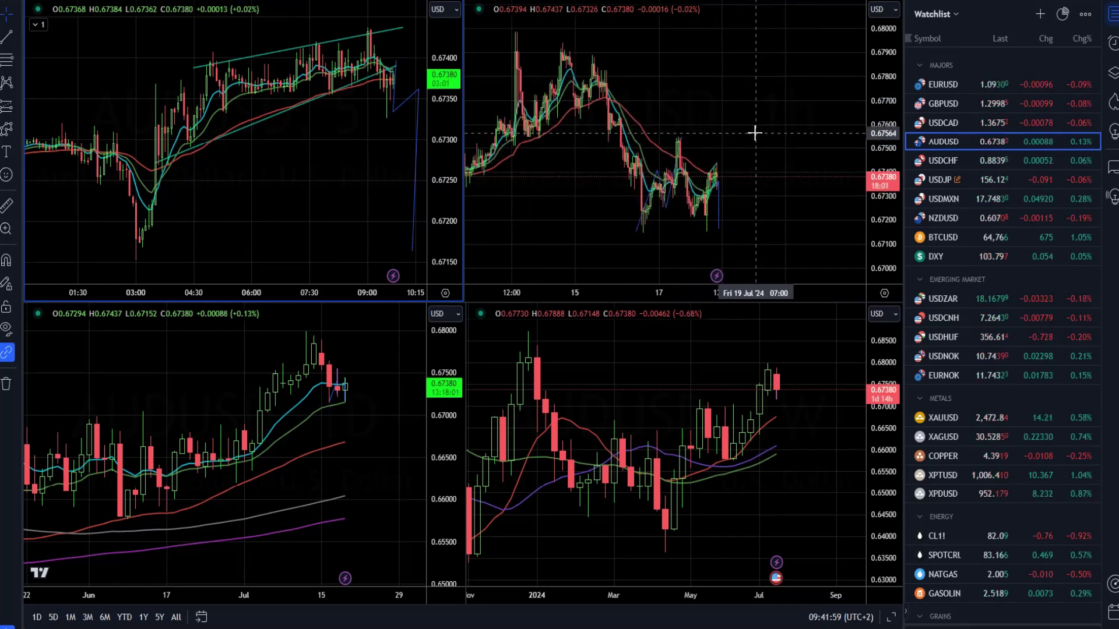
{"action": "left_click", "coordinate": [1008, 236]}
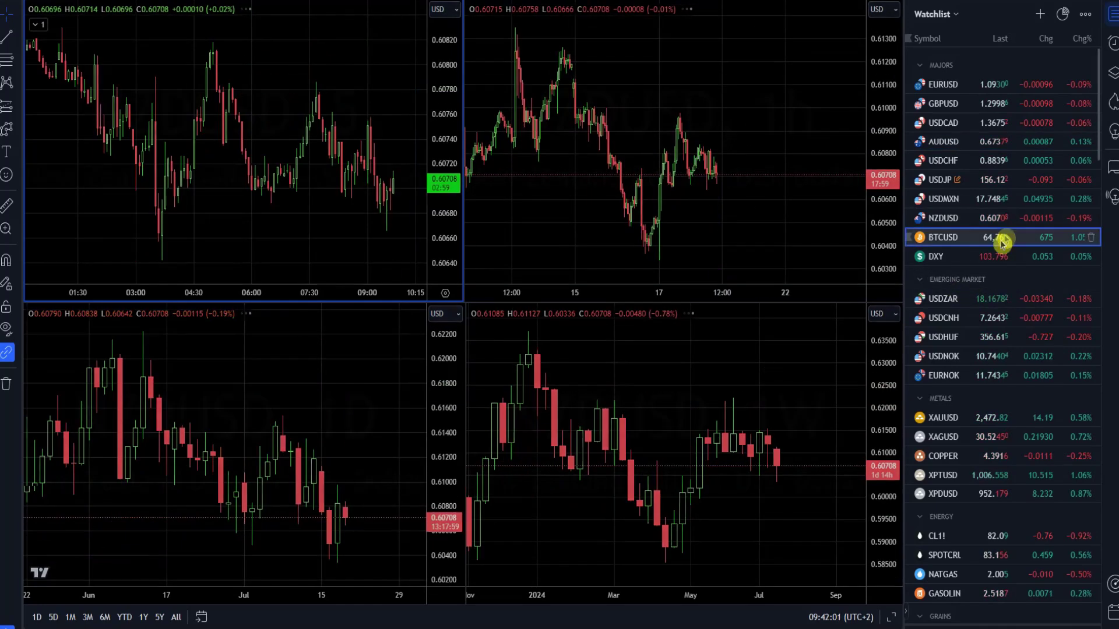
{"action": "left_click_drag", "start_coordinate": [443, 474], "coordinate": [443, 426]}
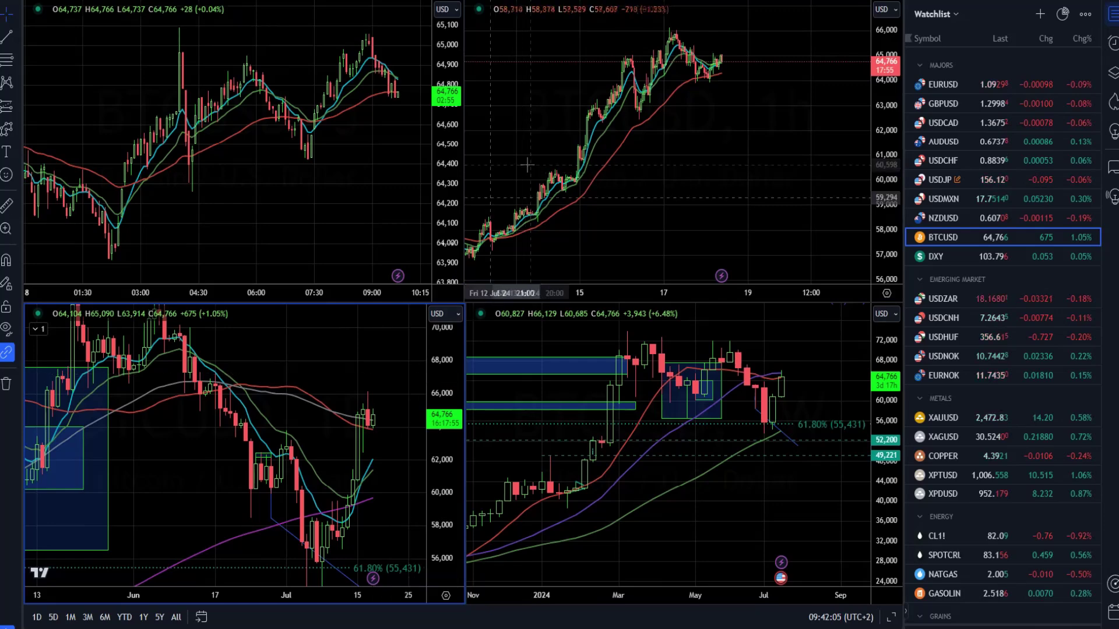
{"action": "right_click", "coordinate": [318, 385]}
{"action": "mouse_move", "coordinate": [318, 386]}
{"action": "left_click", "coordinate": [370, 593]}
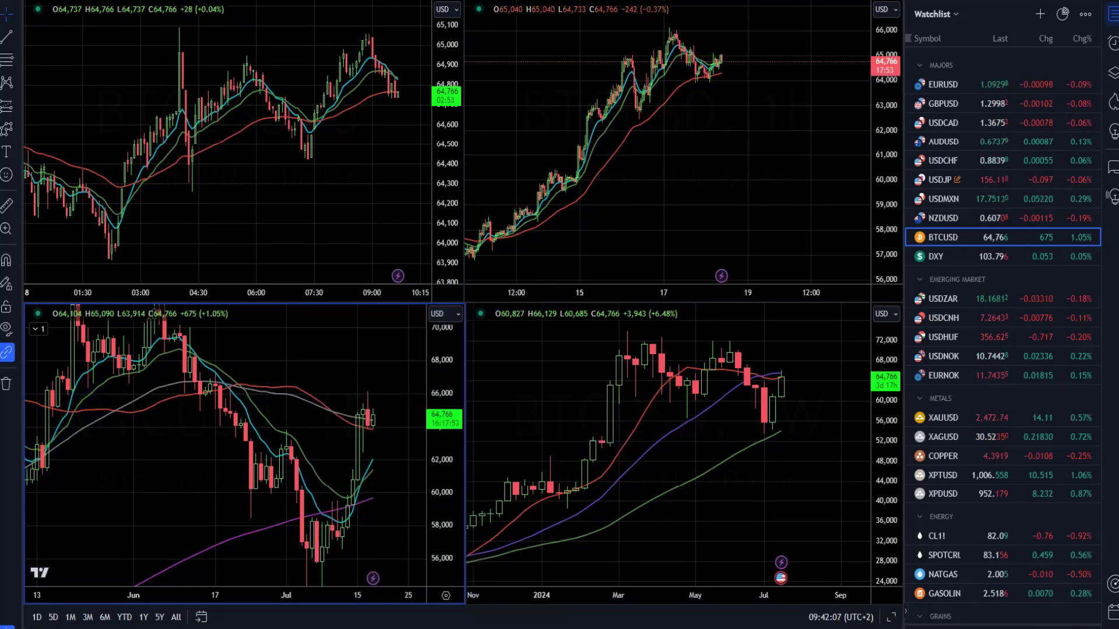
- Draw a resistance rectangle between 66,146 and 66,610 on the daily BTCUSD chart, from 23 May to past the latest candle
{"action": "left_click", "coordinate": [591, 0]}
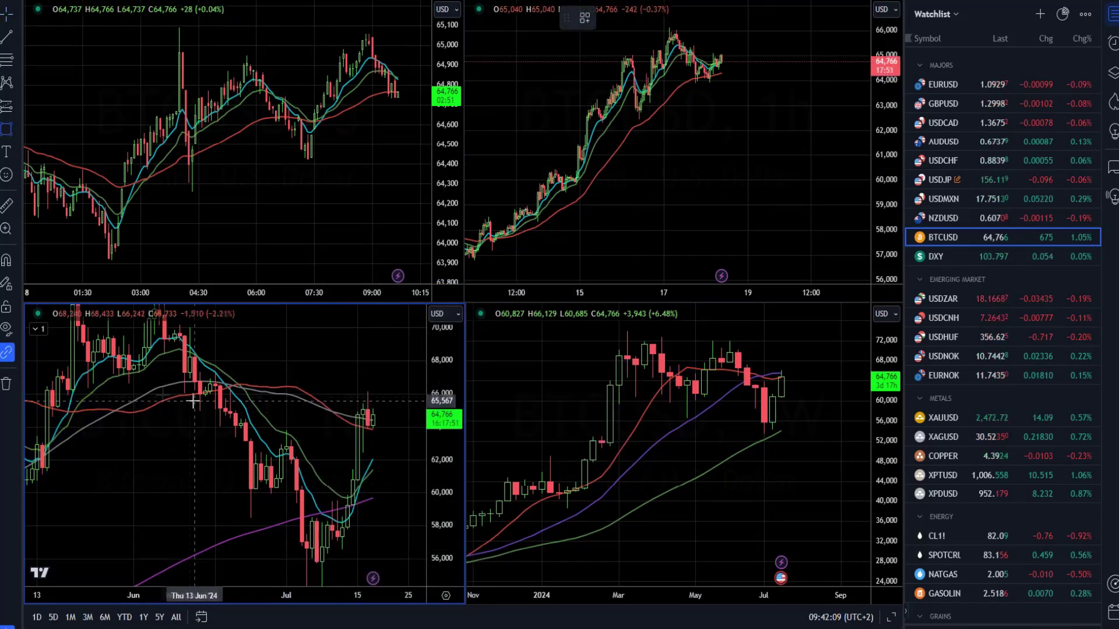
{"action": "left_click_drag", "start_coordinate": [88, 385], "coordinate": [408, 391]}
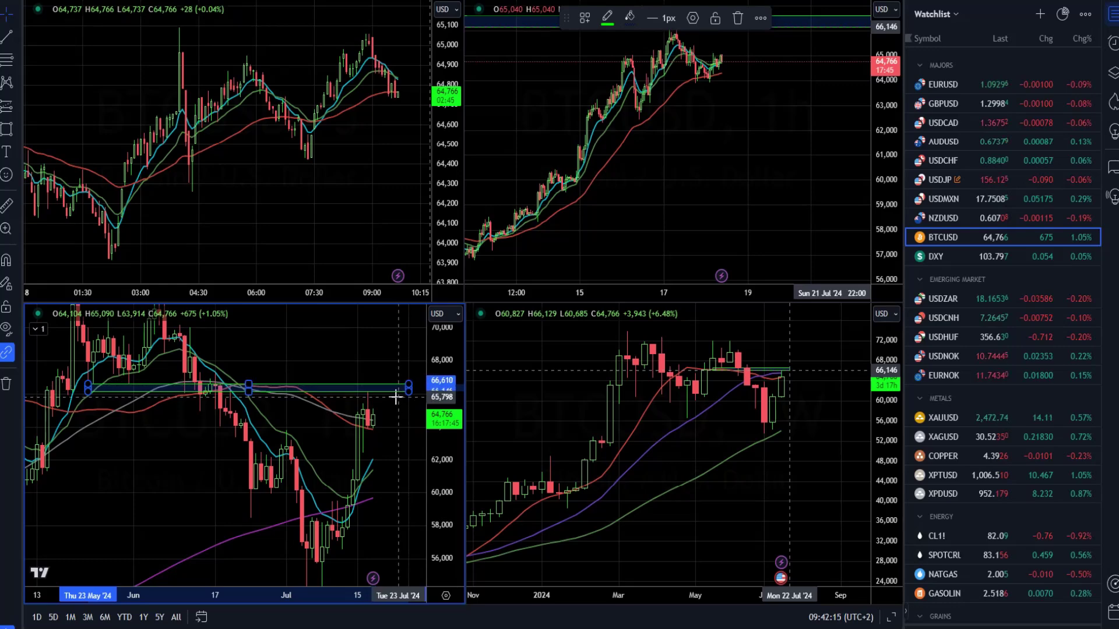
{"action": "scroll", "coordinate": [297, 468], "scroll_direction": "up", "scroll_amount": 2}
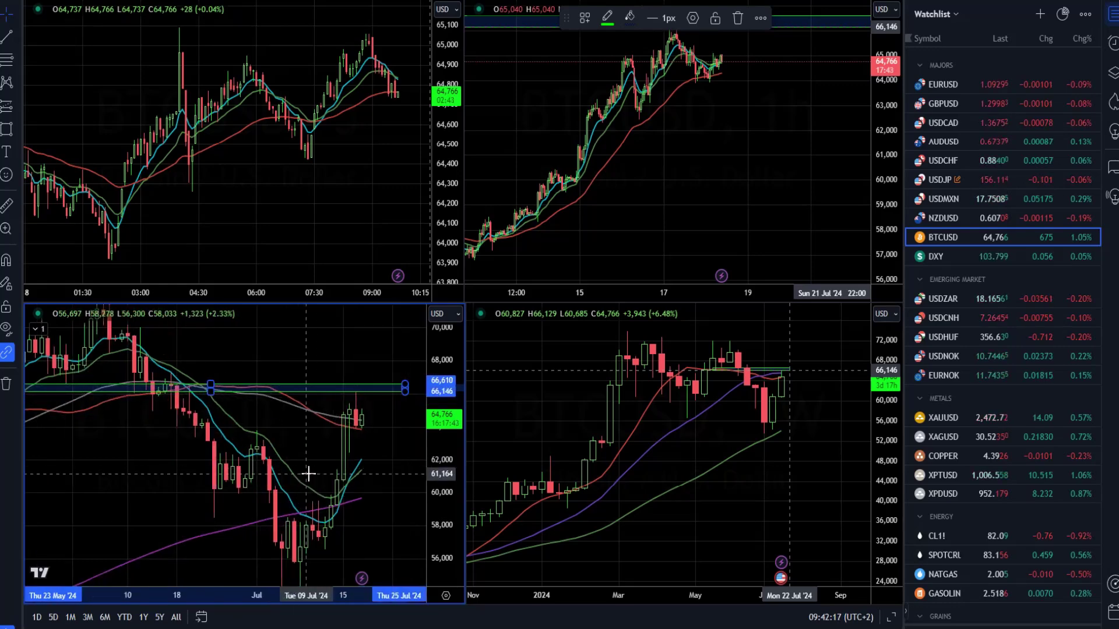
{"action": "left_click_drag", "start_coordinate": [703, 196], "coordinate": [694, 264]}
{"action": "scroll", "coordinate": [719, 145], "scroll_direction": "up", "scroll_amount": 2}
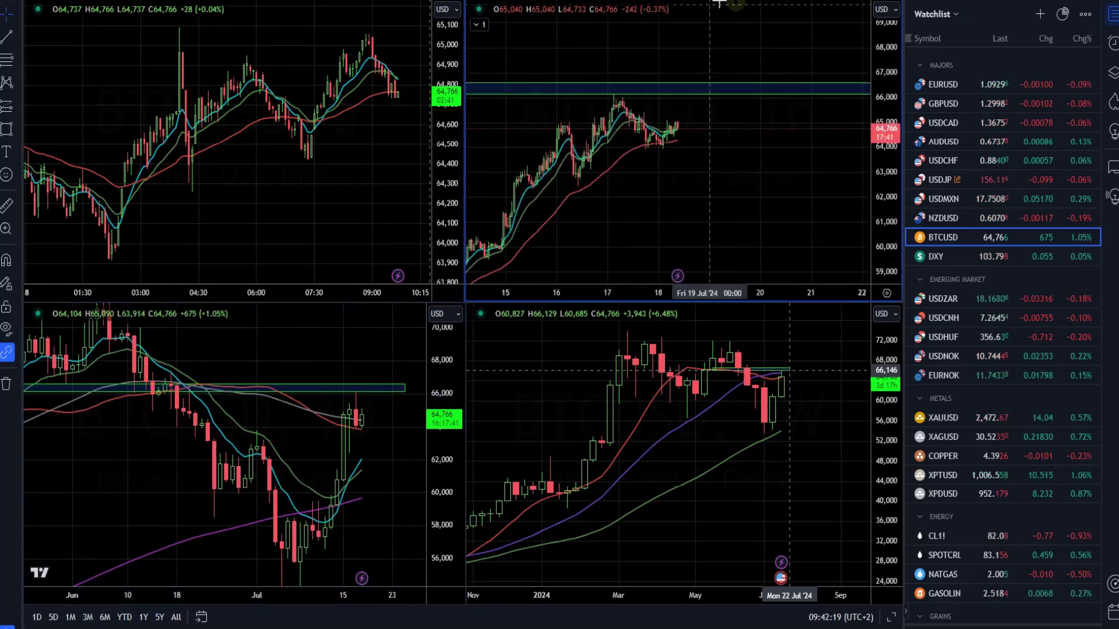
{"action": "left_click", "coordinate": [637, 150]}
{"action": "left_click_drag", "start_coordinate": [653, 152], "coordinate": [713, 177]}
{"action": "right_click", "coordinate": [740, 164]}
{"action": "key", "text": "Delete"}
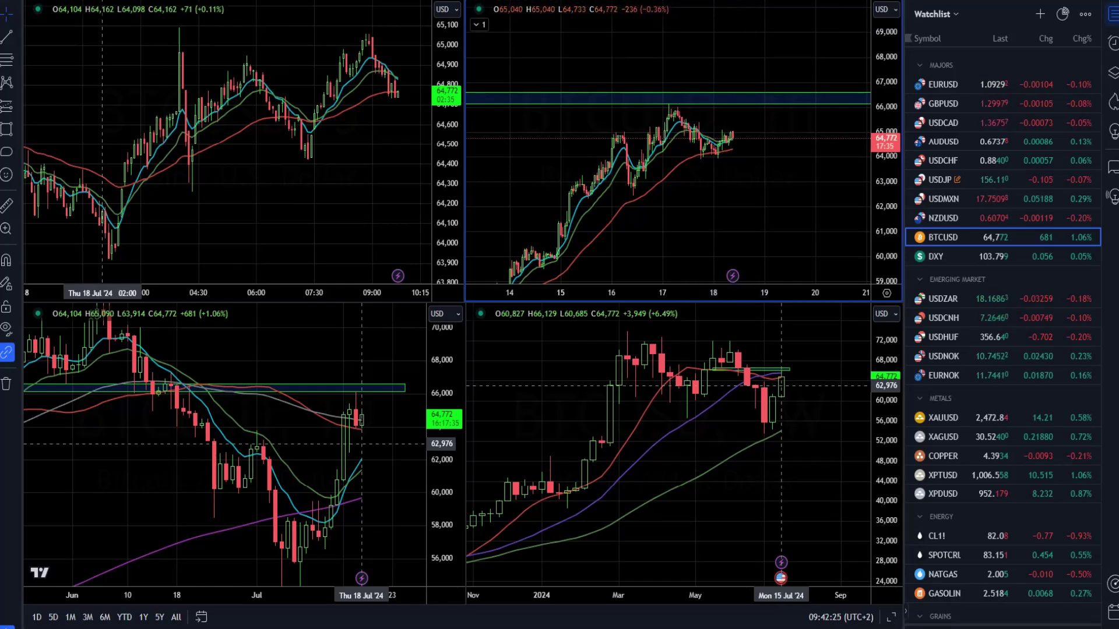
- Place a horizontal ray at 63,897 on the hourly BTCUSD chart, starting at 17 July 16:00
{"action": "left_click", "coordinate": [696, 158]}
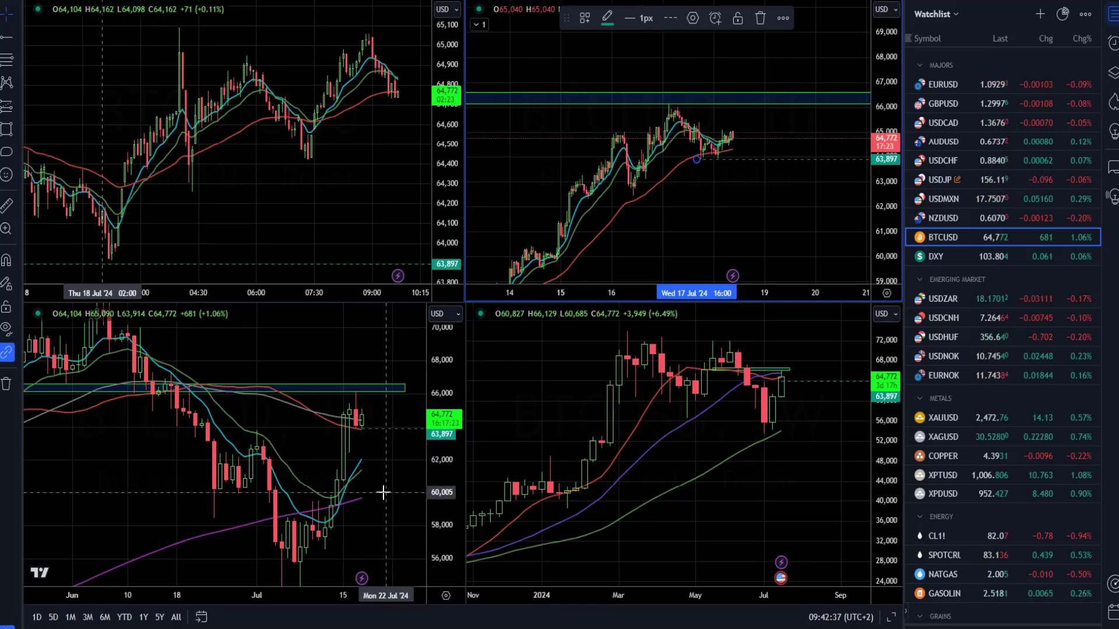
{"action": "left_click", "coordinate": [402, 221]}
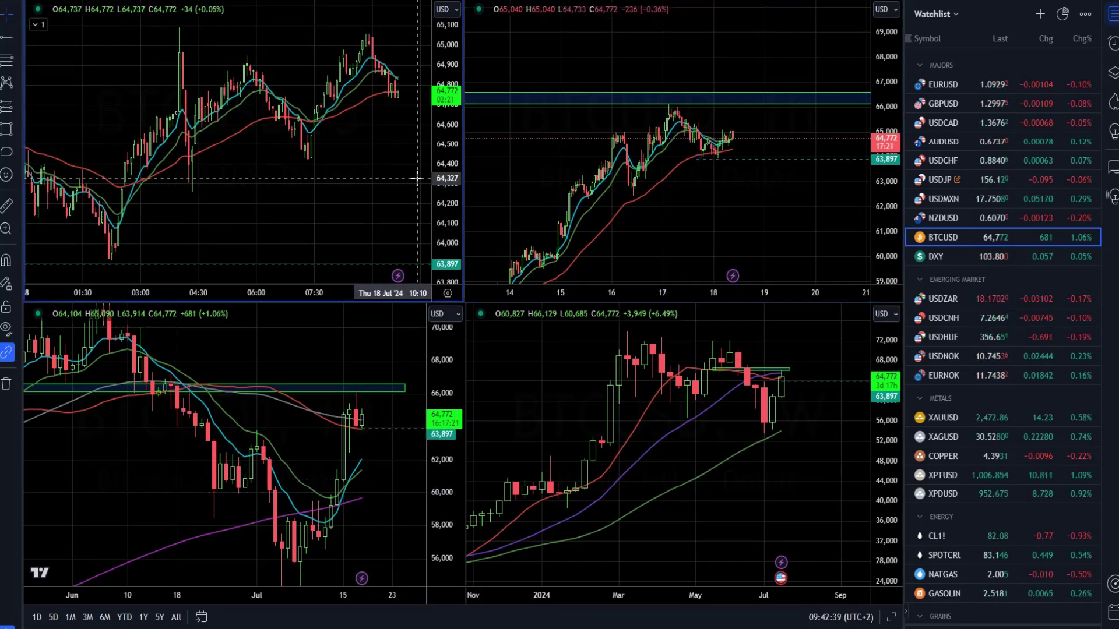
- Switch the charts to DXY and place a horizontal ray at 103.995 along the early June lows on the daily chart
{"action": "left_click", "coordinate": [999, 254]}
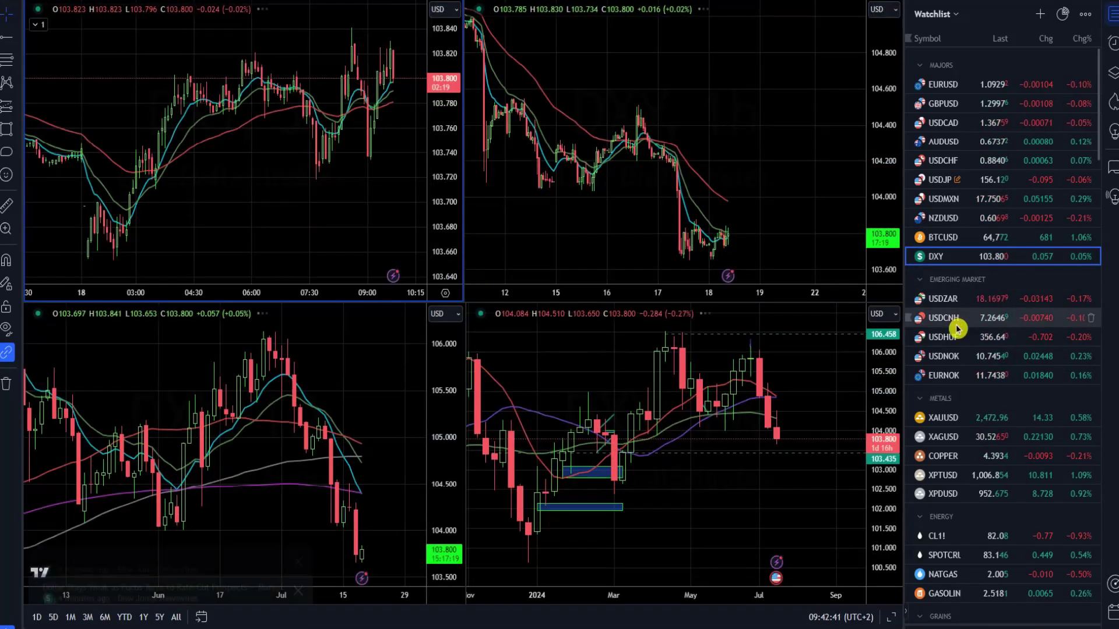
{"action": "left_click", "coordinate": [318, 499]}
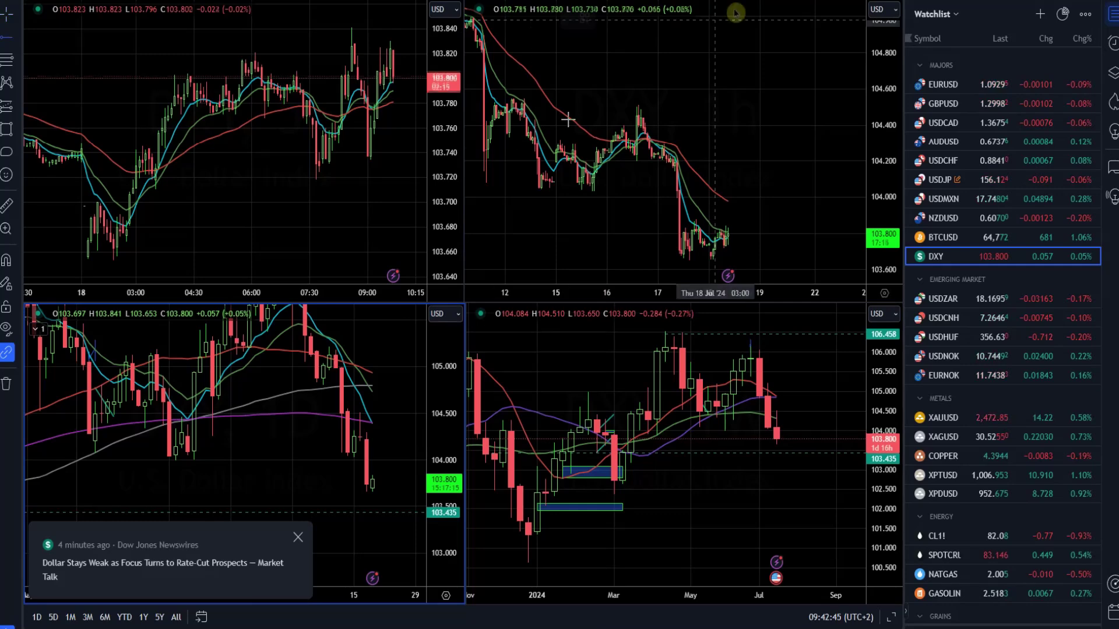
{"action": "left_click", "coordinate": [137, 460]}
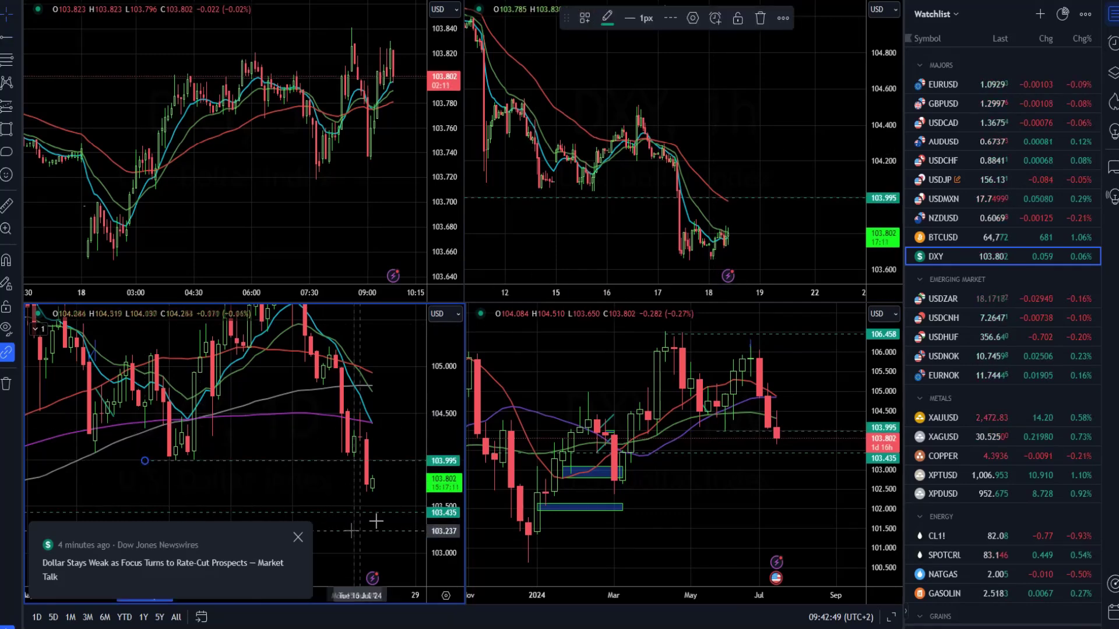
- Draw a rectangle around the latest sideways consolidation on the hourly DXY chart, with its lower edge at 103.700
{"action": "left_click", "coordinate": [757, 105]}
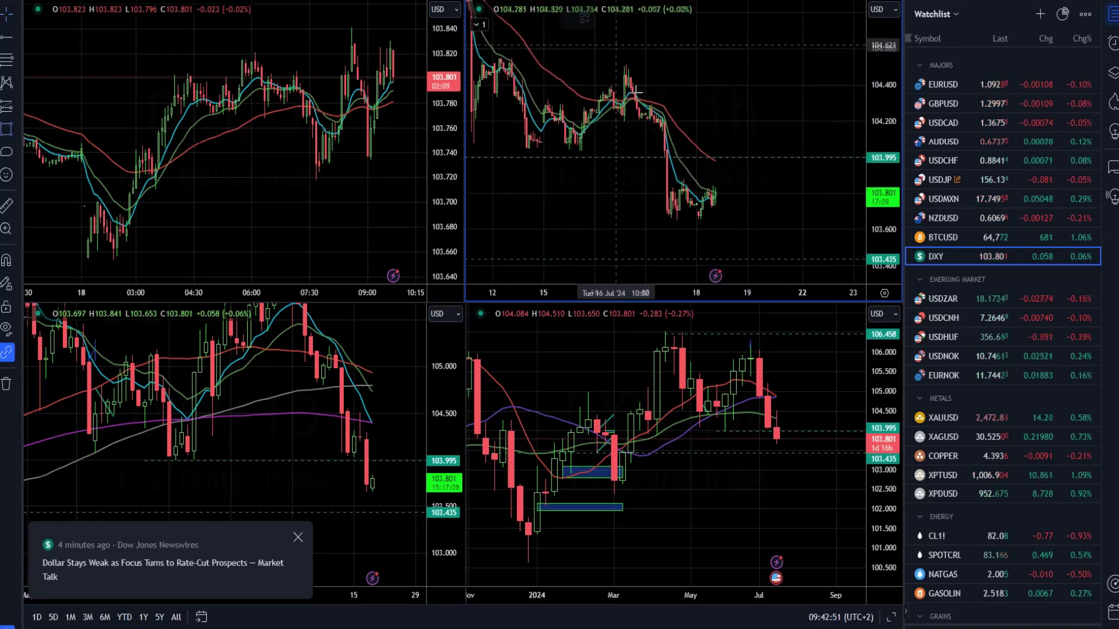
{"action": "key", "text": "alt+shift+r"}
{"action": "left_click_drag", "start_coordinate": [671, 179], "coordinate": [737, 211]}
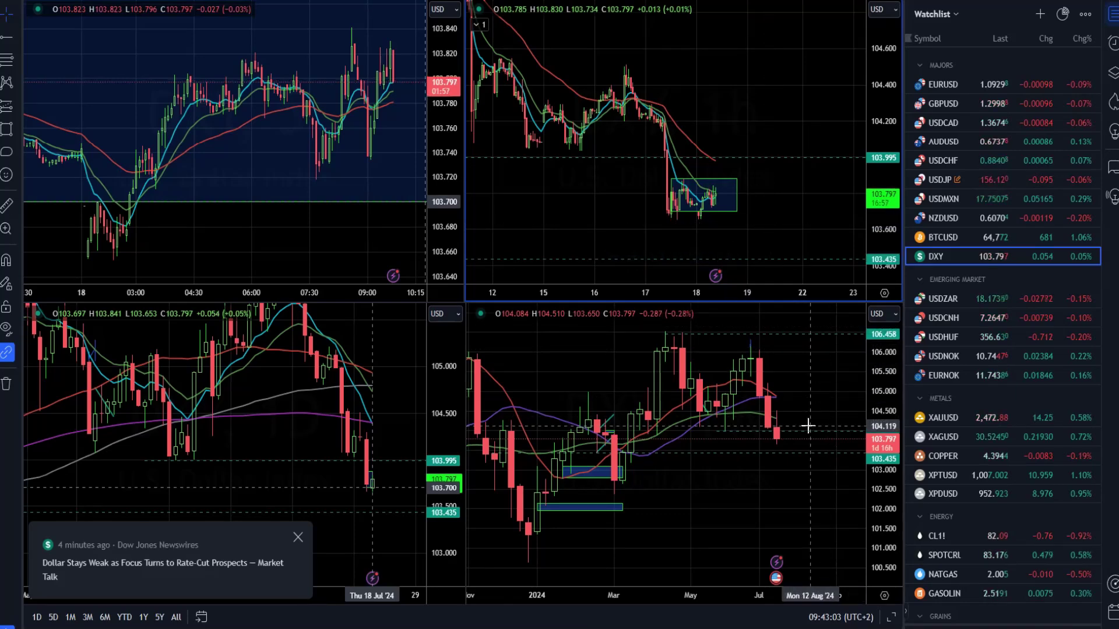
{"action": "left_click_drag", "start_coordinate": [273, 381], "coordinate": [299, 360]}
{"action": "scroll", "coordinate": [298, 360], "scroll_direction": "down", "scroll_amount": 4}
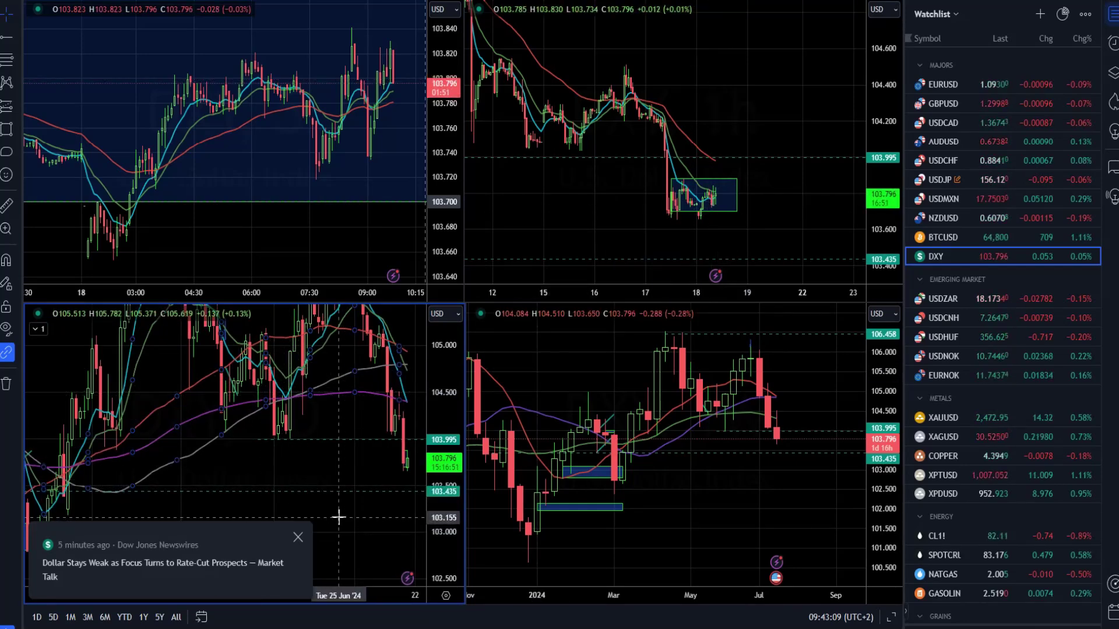
{"action": "left_click", "coordinate": [350, 242]}
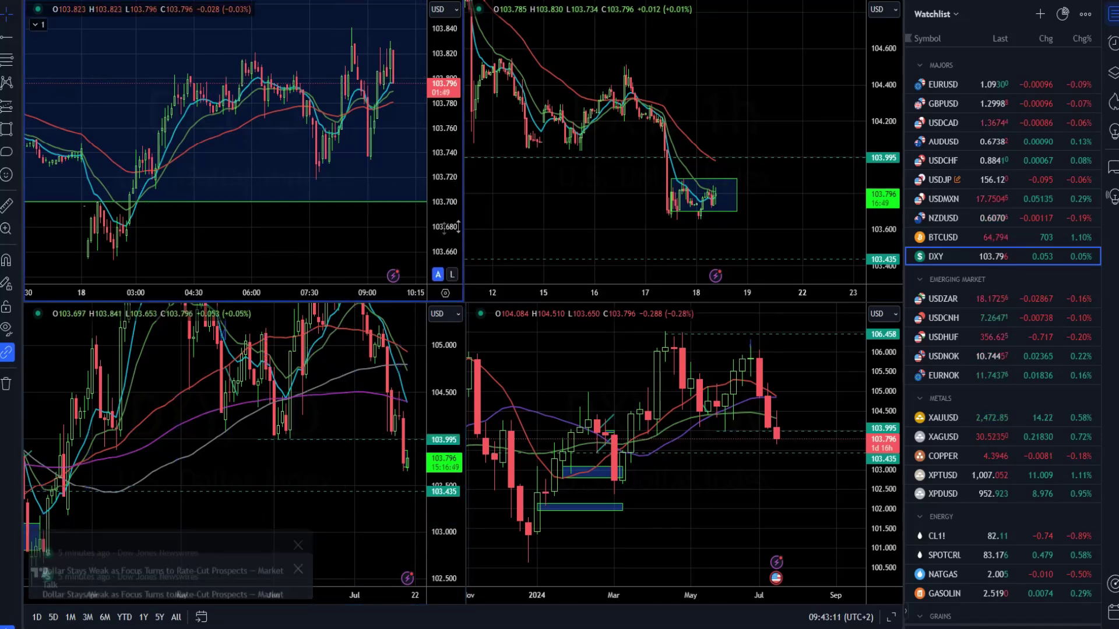
- Switch the charts to XAUUSD and place a horizontal ray at 2,451.38 on the hourly chart, starting at 17 July 16:00
{"action": "scroll", "coordinate": [1008, 396], "scroll_direction": "down", "scroll_amount": 5}
{"action": "left_click", "coordinate": [982, 228]}
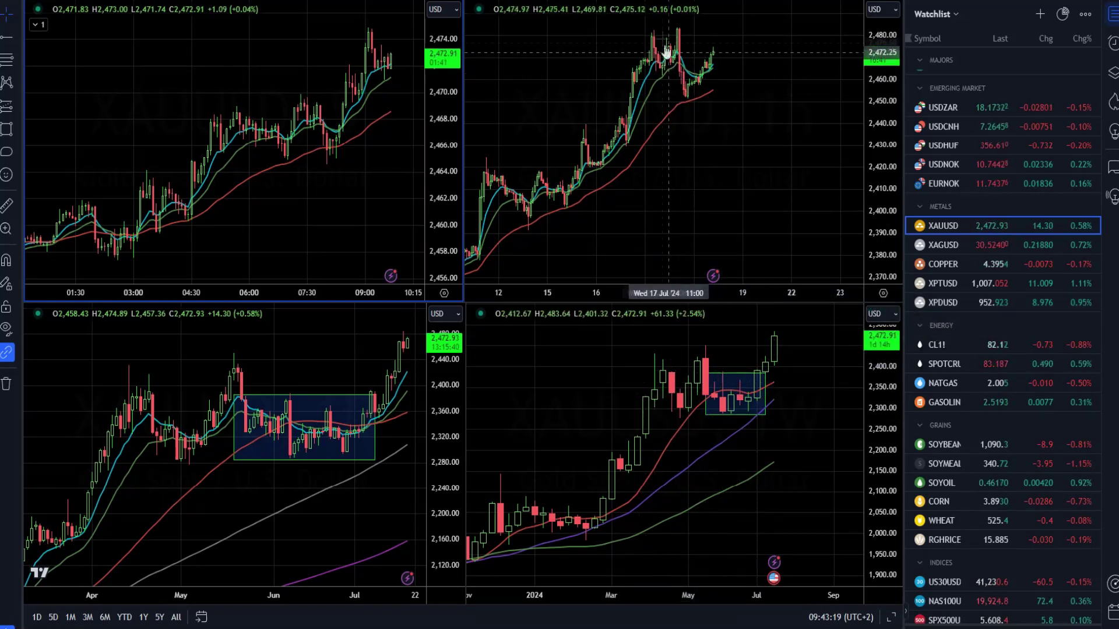
{"action": "left_click_drag", "start_coordinate": [621, 76], "coordinate": [616, 56]}
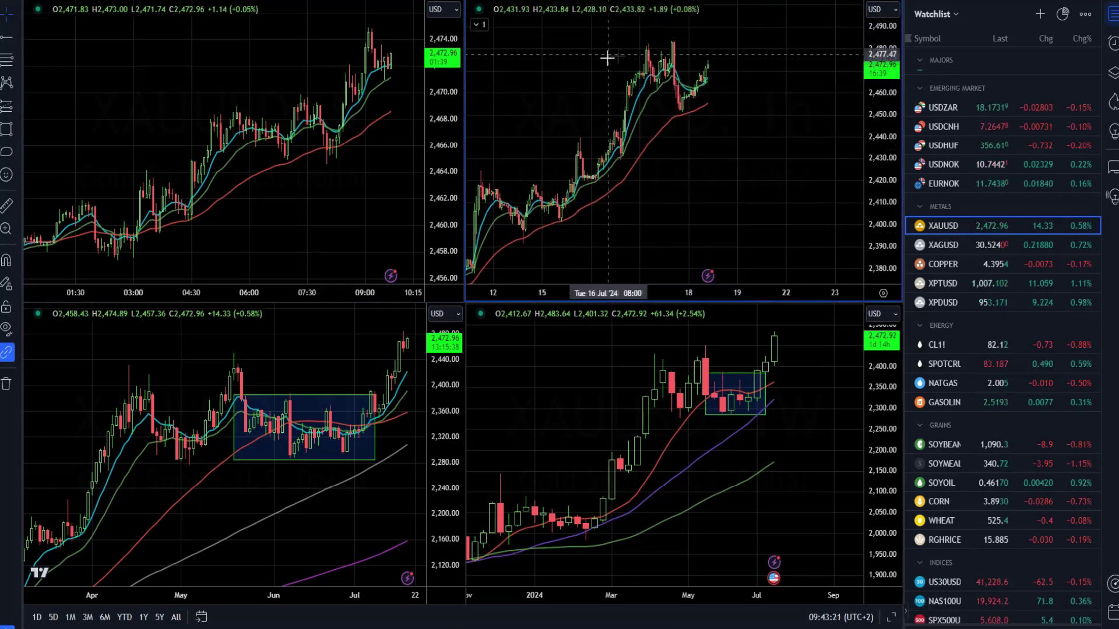
{"action": "scroll", "coordinate": [638, 96], "scroll_direction": "up", "scroll_amount": 2}
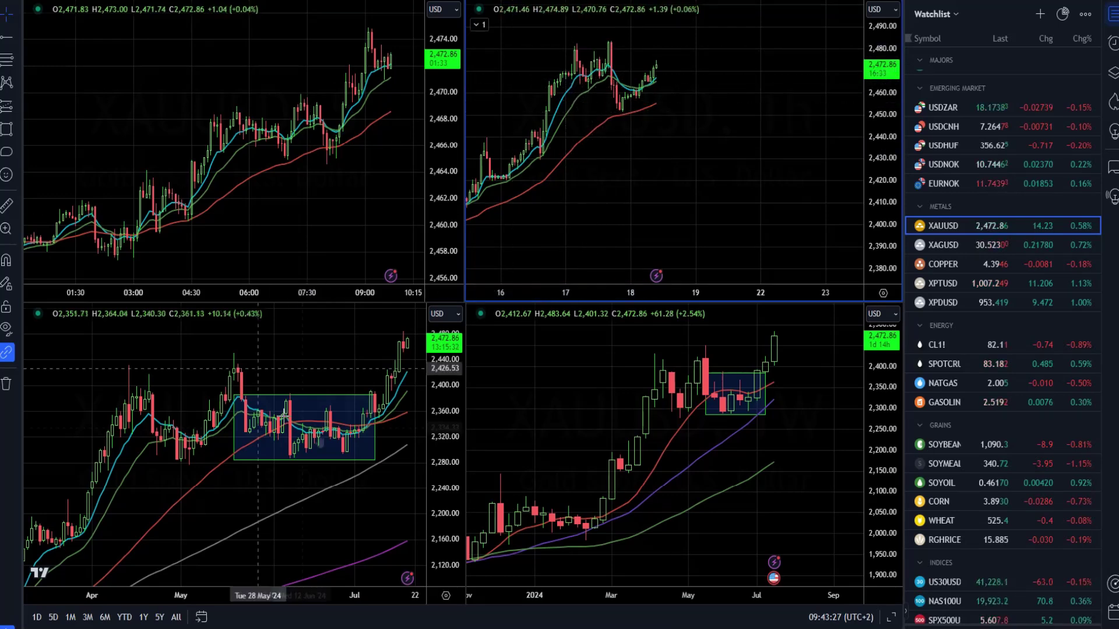
{"action": "scroll", "coordinate": [278, 442], "scroll_direction": "up", "scroll_amount": 2}
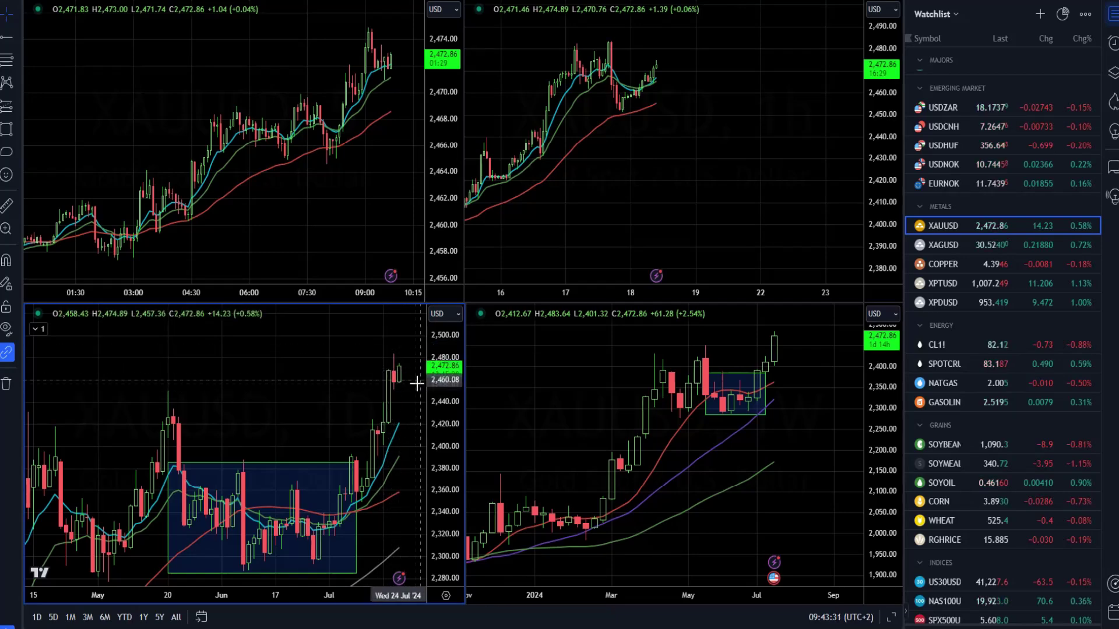
{"action": "scroll", "coordinate": [670, 125], "scroll_direction": "down", "scroll_amount": 2}
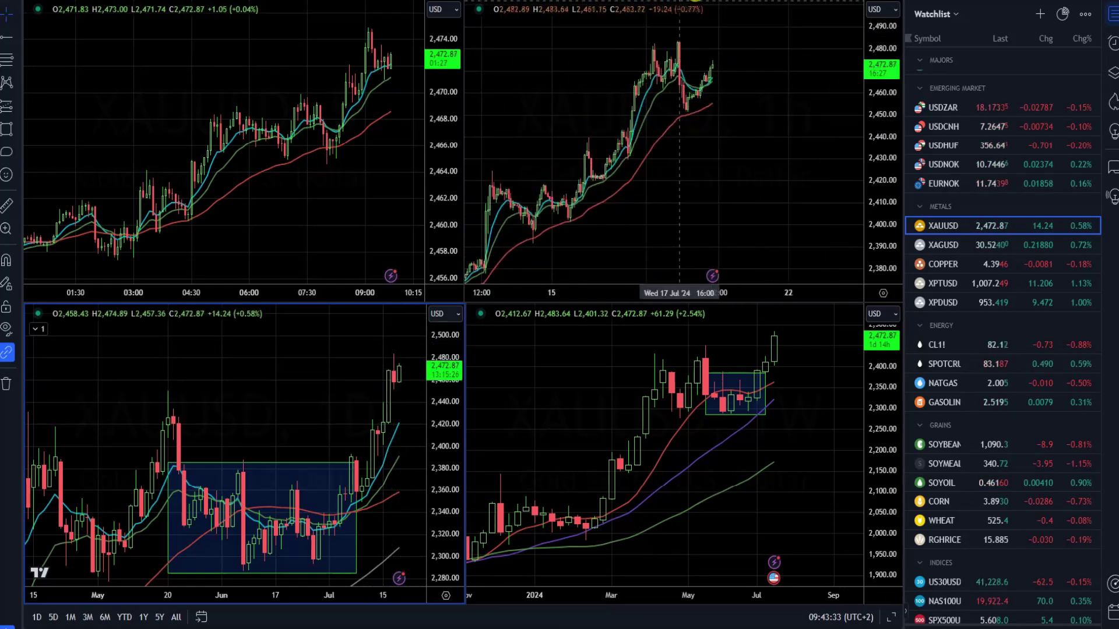
{"action": "left_click_drag", "start_coordinate": [342, 455], "coordinate": [327, 424]}
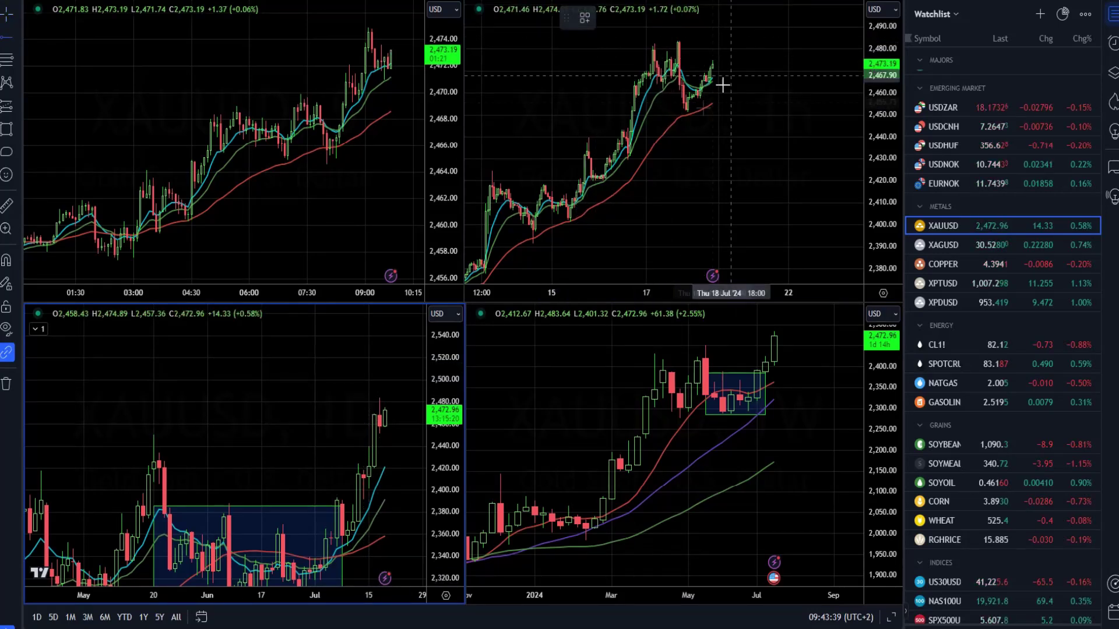
{"action": "left_click", "coordinate": [679, 112]}
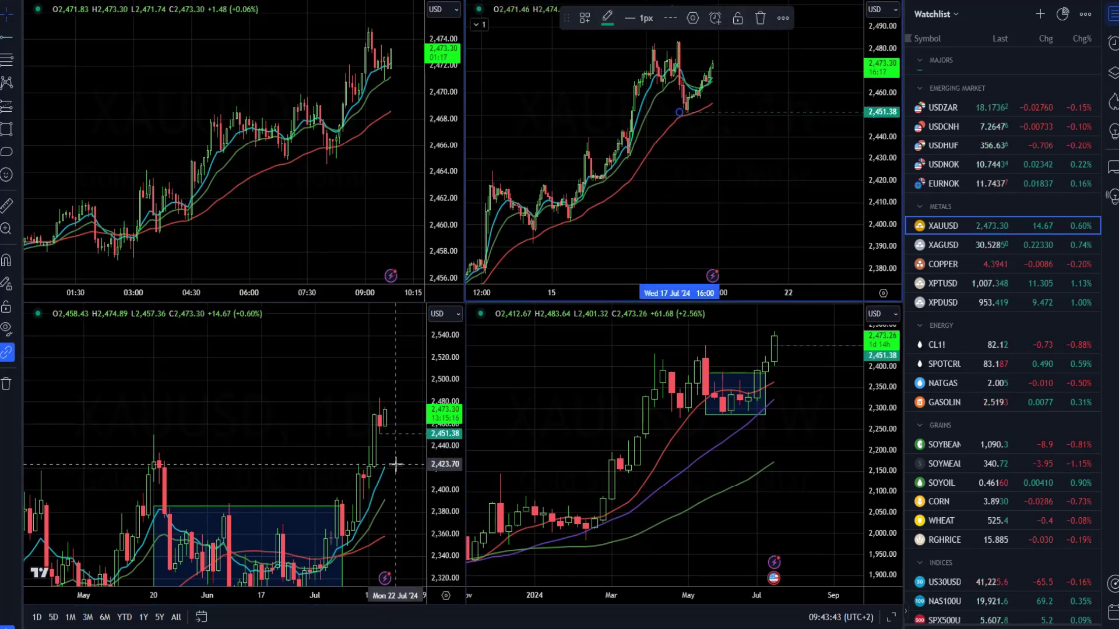
- Switch the charts to spot crude oil and remove all existing drawings from them
{"action": "left_click", "coordinate": [349, 225]}
{"action": "scroll", "coordinate": [939, 408], "scroll_direction": "down", "scroll_amount": 4}
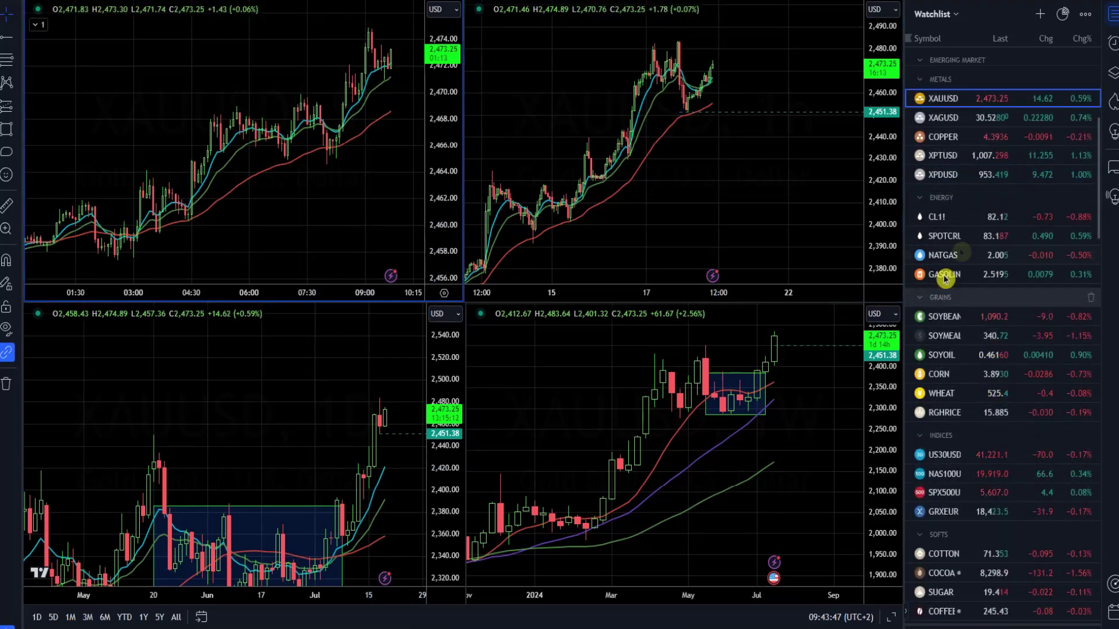
{"action": "left_click", "coordinate": [1001, 236]}
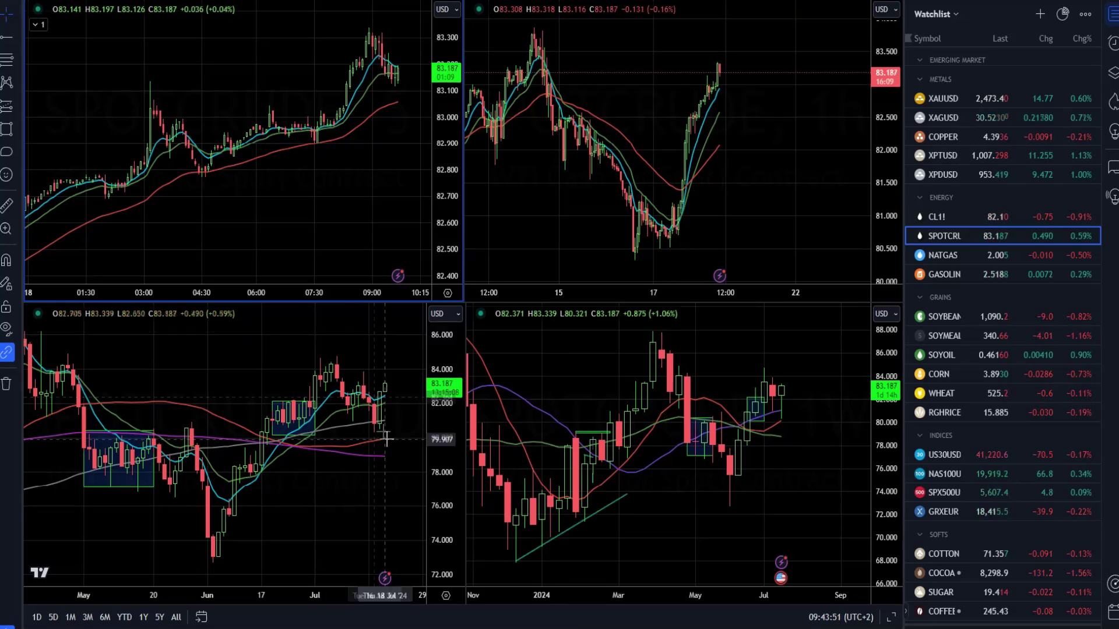
{"action": "scroll", "coordinate": [376, 408], "scroll_direction": "up", "scroll_amount": 3}
{"action": "left_click", "coordinate": [368, 457]}
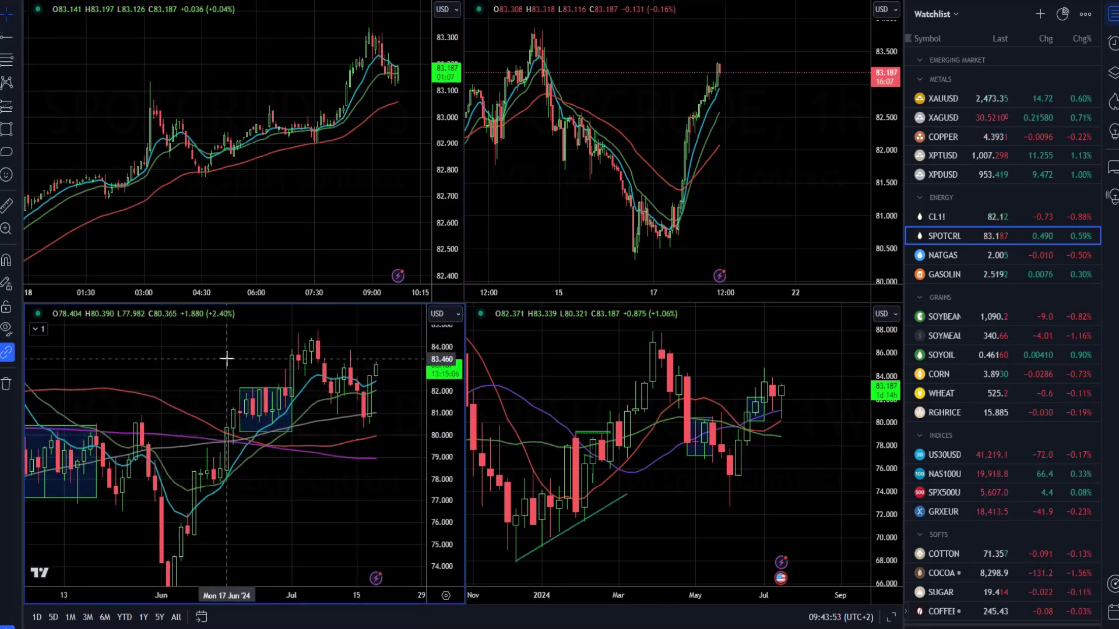
{"action": "right_click", "coordinate": [375, 402]}
{"action": "left_click", "coordinate": [320, 590]}
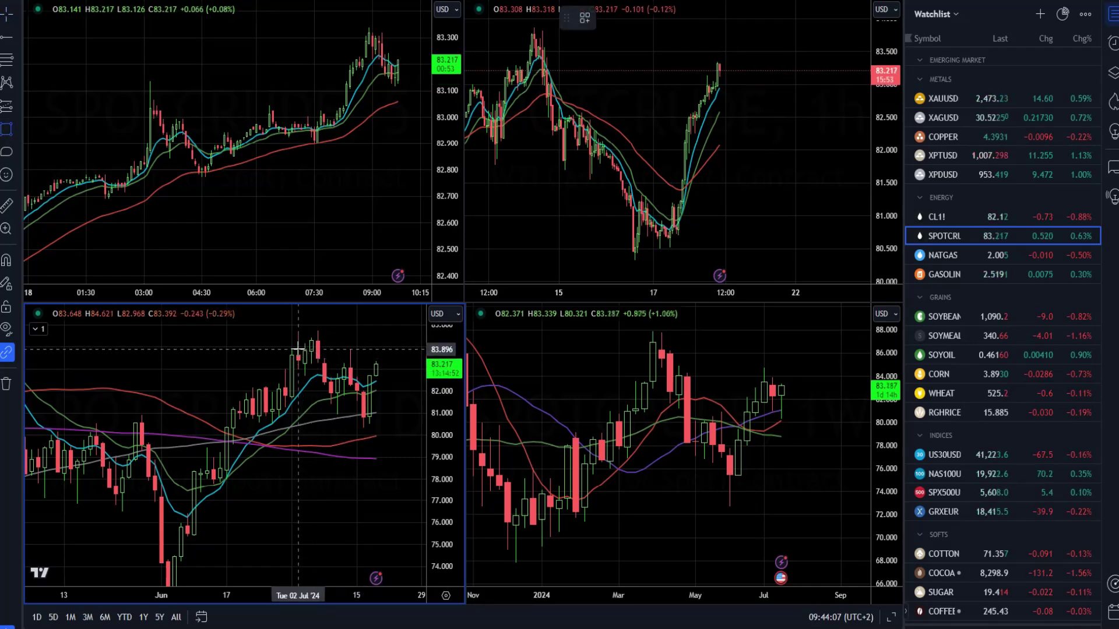
- Draw a rectangle over the early July highs on the daily crude chart, from 2 July past the latest candle, with its lower edge at 83.896
{"action": "left_click_drag", "start_coordinate": [297, 348], "coordinate": [388, 330]}
{"action": "left_click", "coordinate": [402, 330]}
{"action": "left_click", "coordinate": [392, 409]}
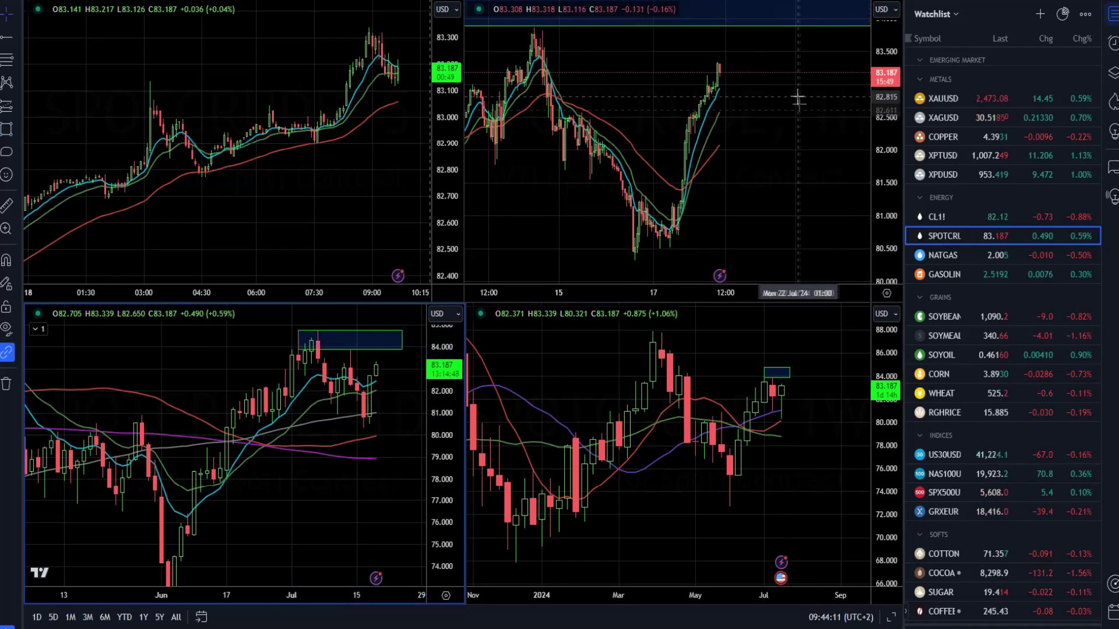
- Draw a short falling trend line below and just after the latest candle on the weekly crude chart
{"action": "scroll", "coordinate": [754, 91], "scroll_direction": "up", "scroll_amount": 8}
{"action": "left_click_drag", "start_coordinate": [612, 147], "coordinate": [797, 147]}
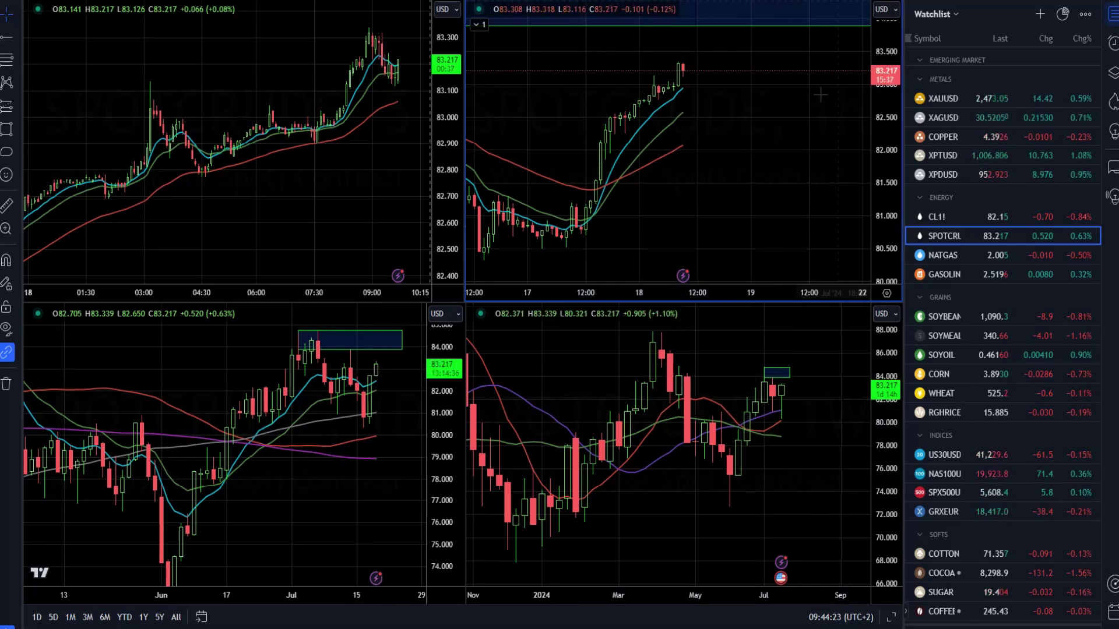
{"action": "key", "text": "alt+t"}
{"action": "left_click", "coordinate": [807, 436]}
{"action": "left_click", "coordinate": [789, 420]}
{"action": "left_click", "coordinate": [812, 396]}
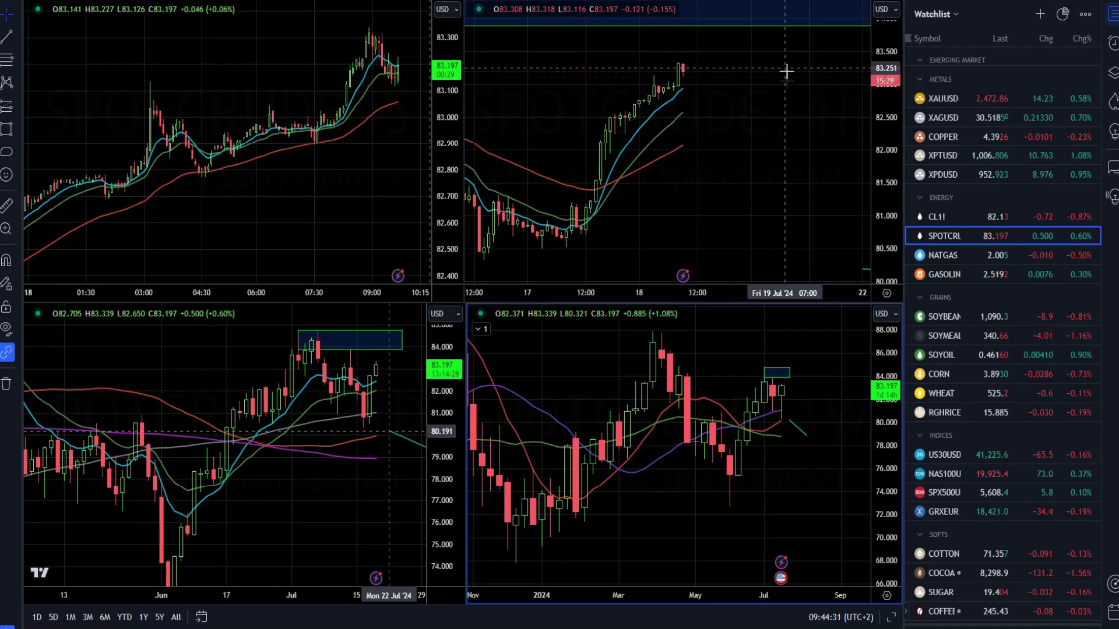
- Switch the charts to the NAS100 index and remove all existing drawings from them
{"action": "scroll", "coordinate": [986, 455], "scroll_direction": "down", "scroll_amount": 3}
{"action": "left_click", "coordinate": [989, 350]}
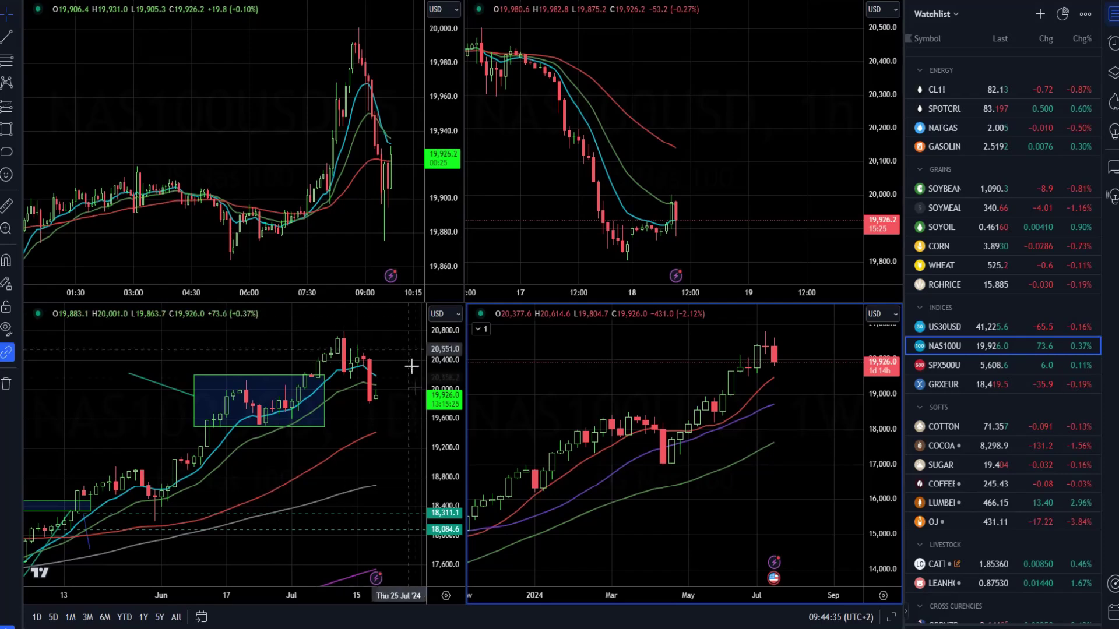
{"action": "left_click", "coordinate": [408, 370]}
{"action": "right_click", "coordinate": [352, 411]}
{"action": "left_click", "coordinate": [396, 595]}
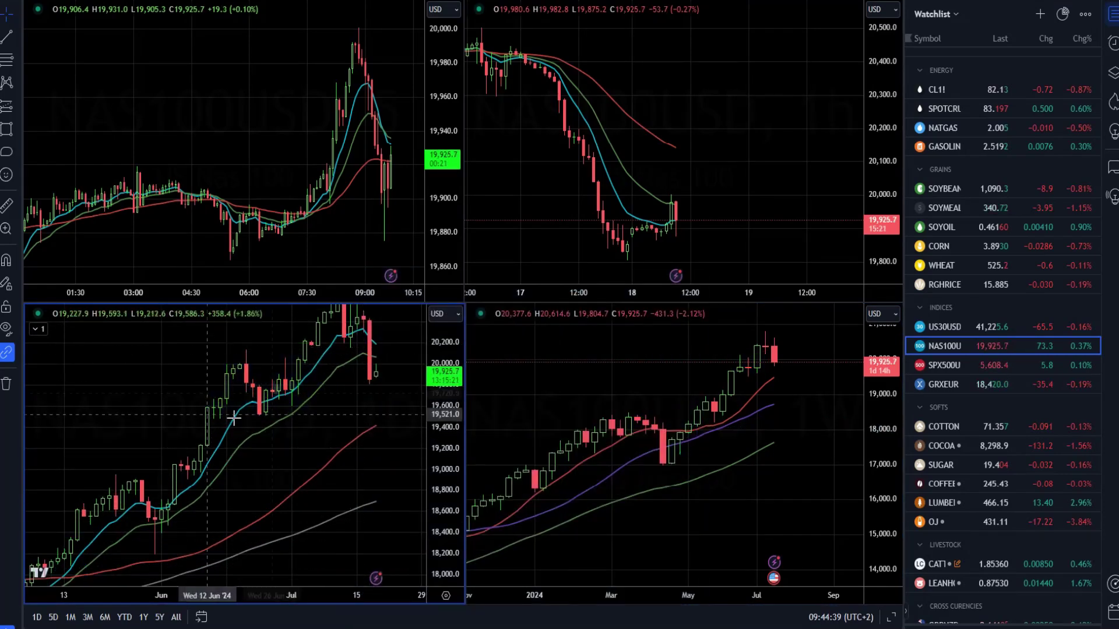
- Draw a rectangle around the late June consolidation on the daily NAS100 chart, starting at 17 June
{"action": "left_click", "coordinate": [599, 2]}
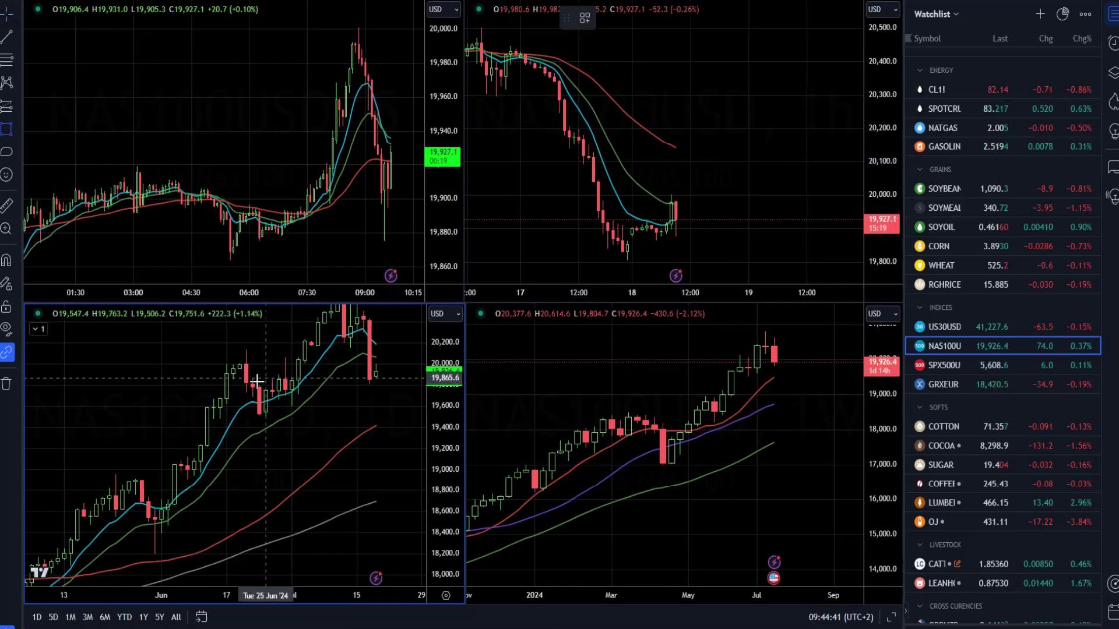
{"action": "left_click_drag", "start_coordinate": [226, 357], "coordinate": [311, 419]}
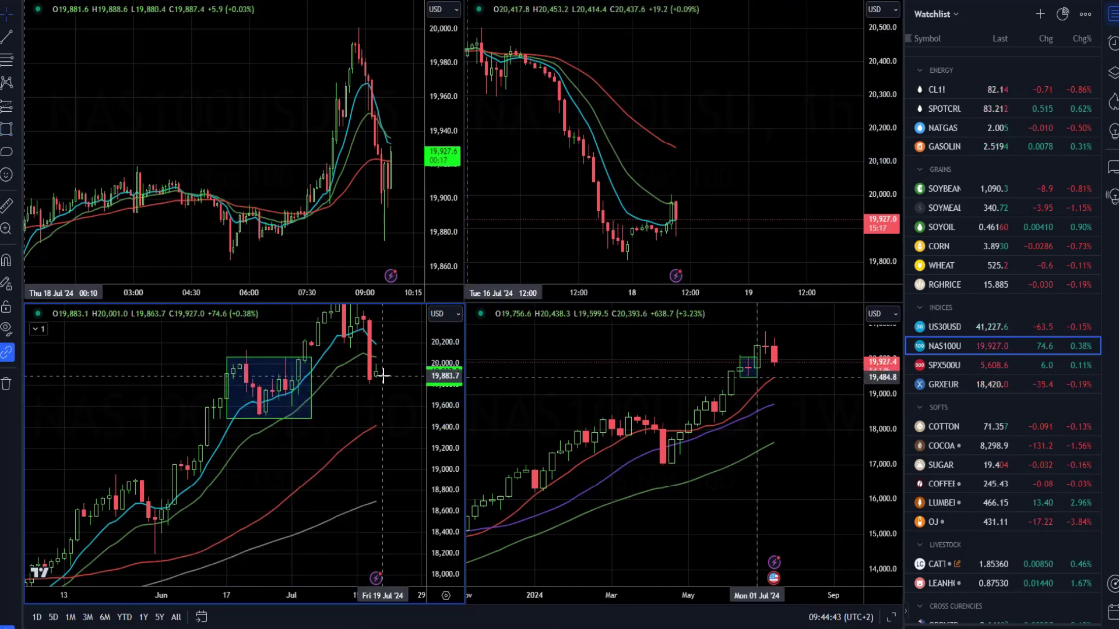
{"action": "right_click", "coordinate": [372, 424]}
{"action": "left_click", "coordinate": [271, 226]}
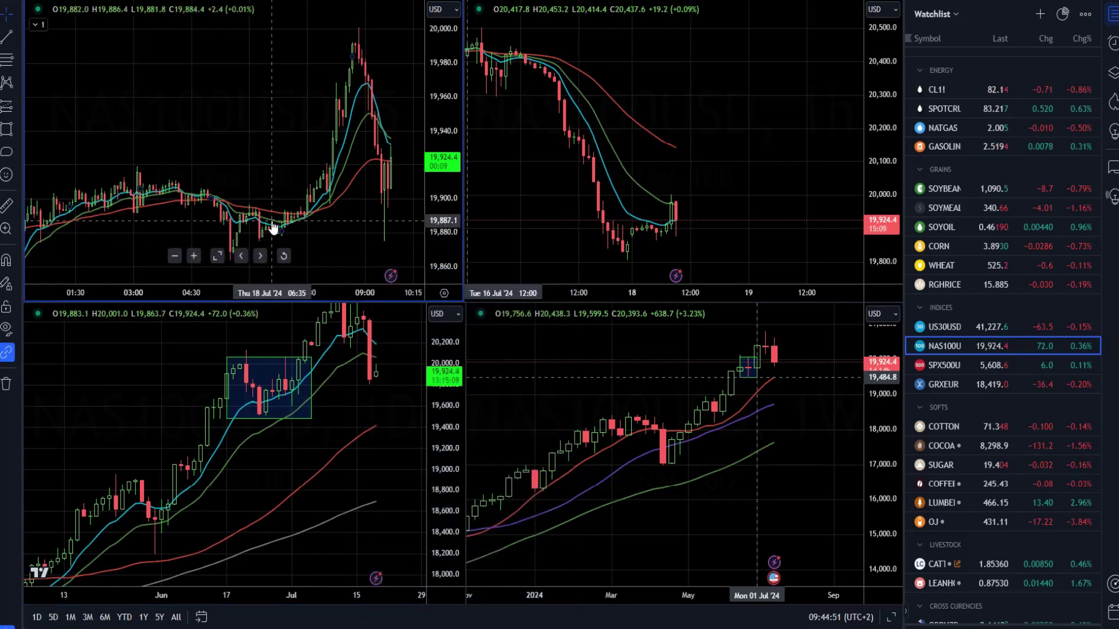